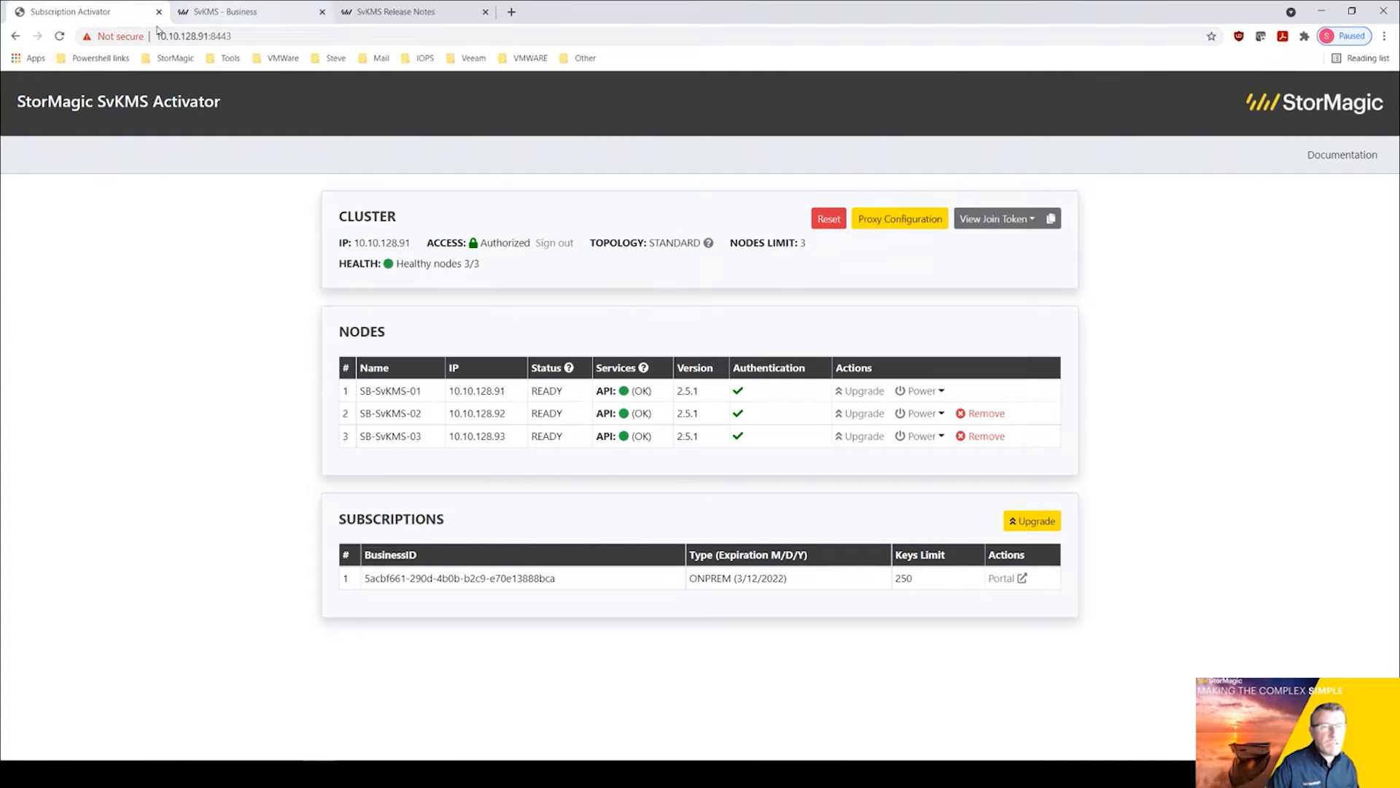
Step: Review the SvKMS v2.6 release notes and expand the v2.5 release notes to read their new features
{"action": "left_click", "coordinate": [407, 13]}
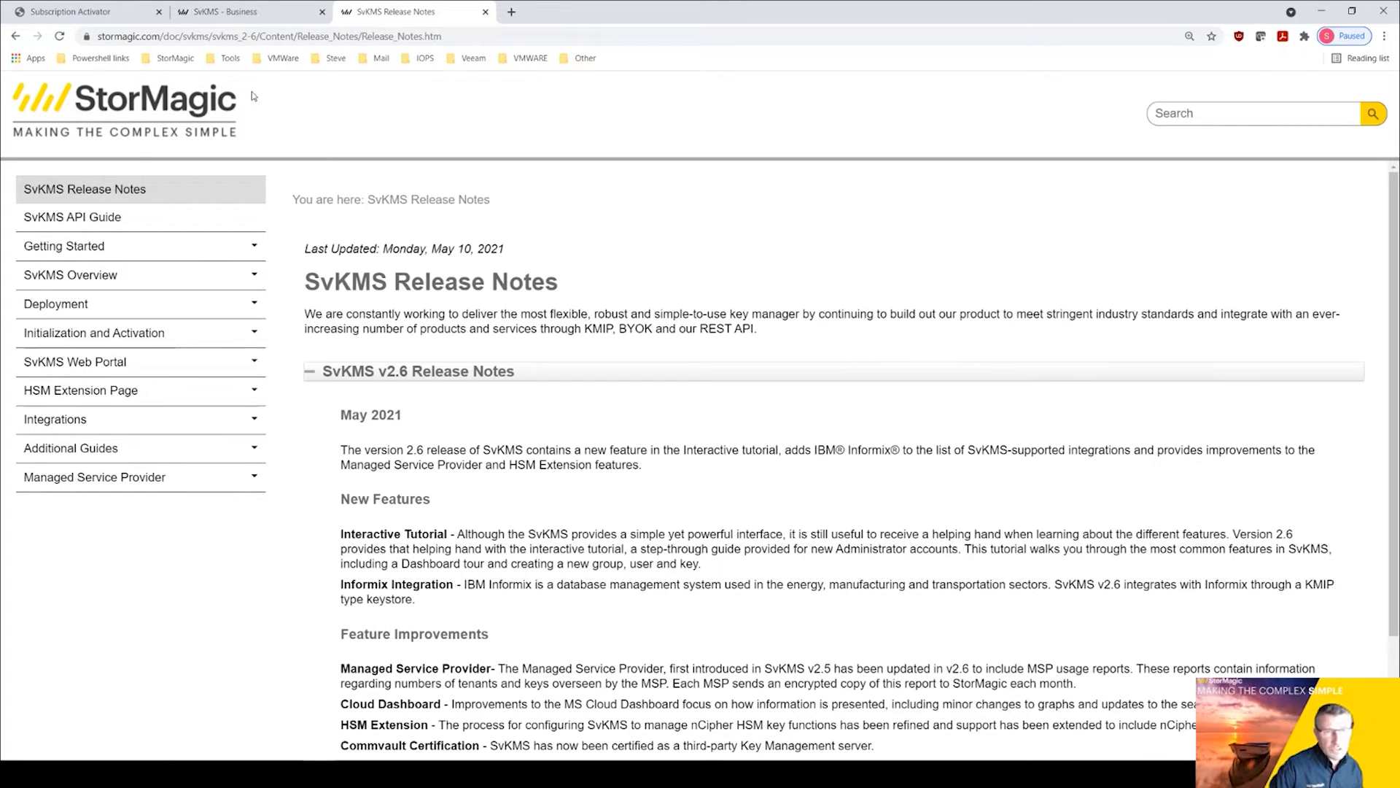
{"action": "scroll", "coordinate": [770, 509], "scroll_direction": "down", "scroll_amount": 2}
{"action": "scroll", "coordinate": [591, 354], "scroll_direction": "up", "scroll_amount": 2}
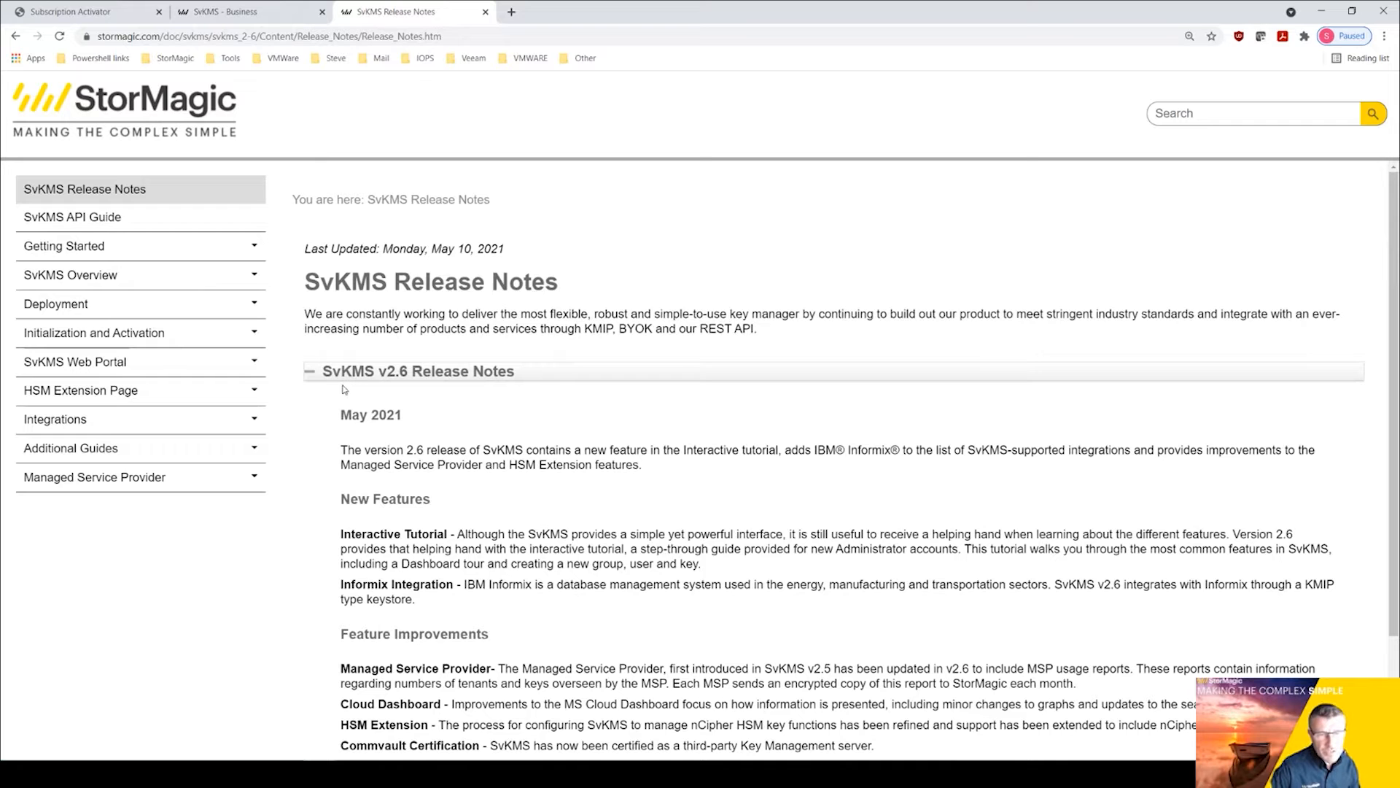
{"action": "scroll", "coordinate": [456, 388], "scroll_direction": "down", "scroll_amount": 2}
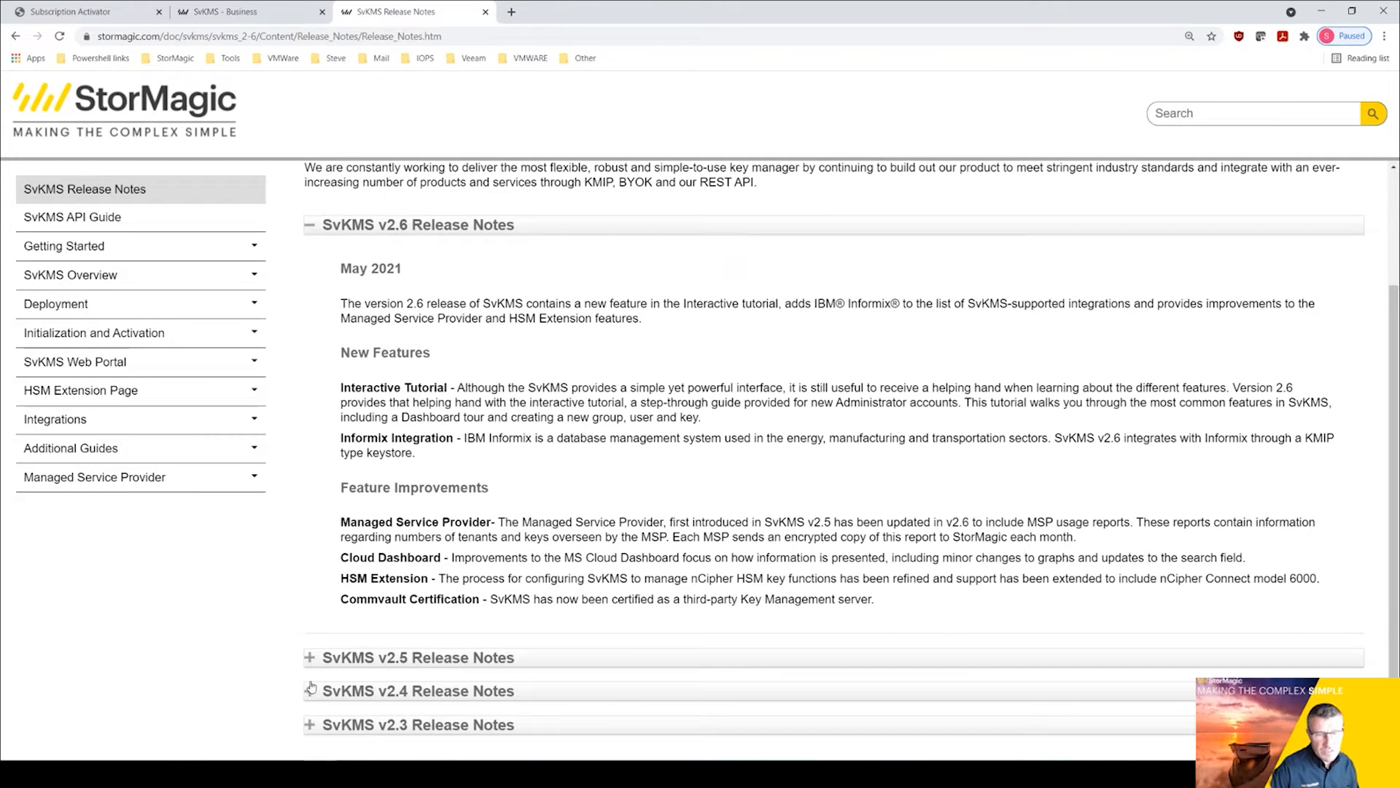
{"action": "left_click", "coordinate": [310, 658]}
{"action": "scroll", "coordinate": [616, 637], "scroll_direction": "down", "scroll_amount": 5}
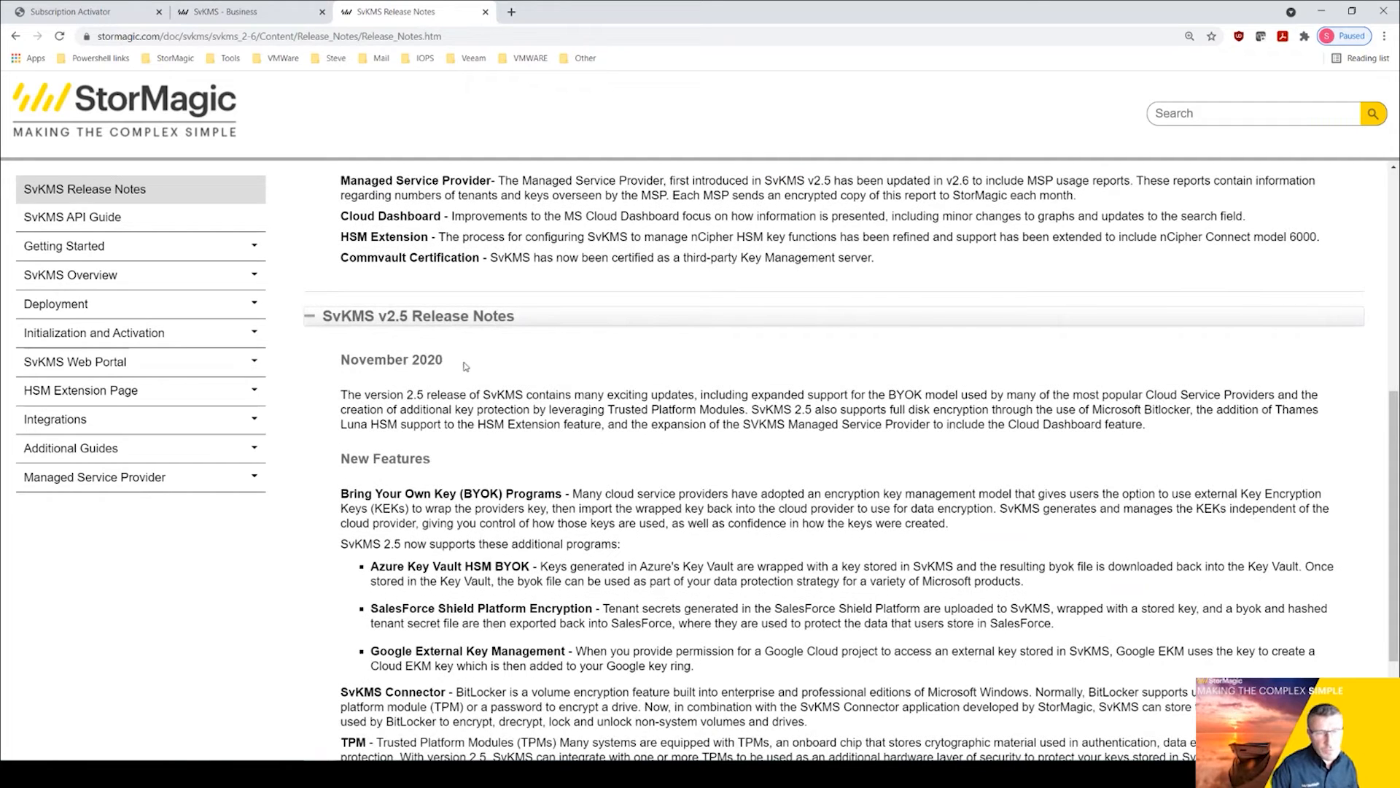
{"action": "scroll", "coordinate": [552, 421], "scroll_direction": "up", "scroll_amount": 7}
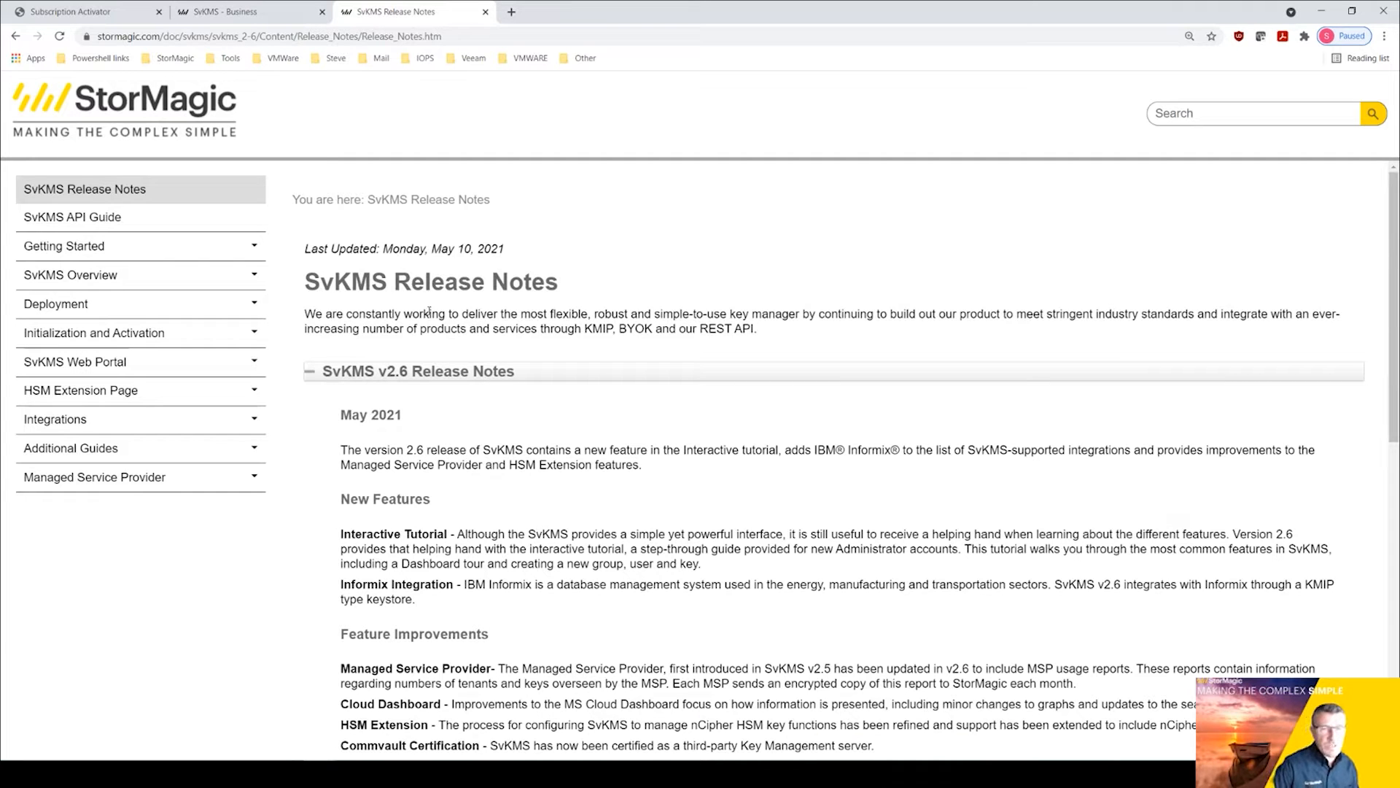
{"action": "scroll", "coordinate": [620, 543], "scroll_direction": "down", "scroll_amount": 3}
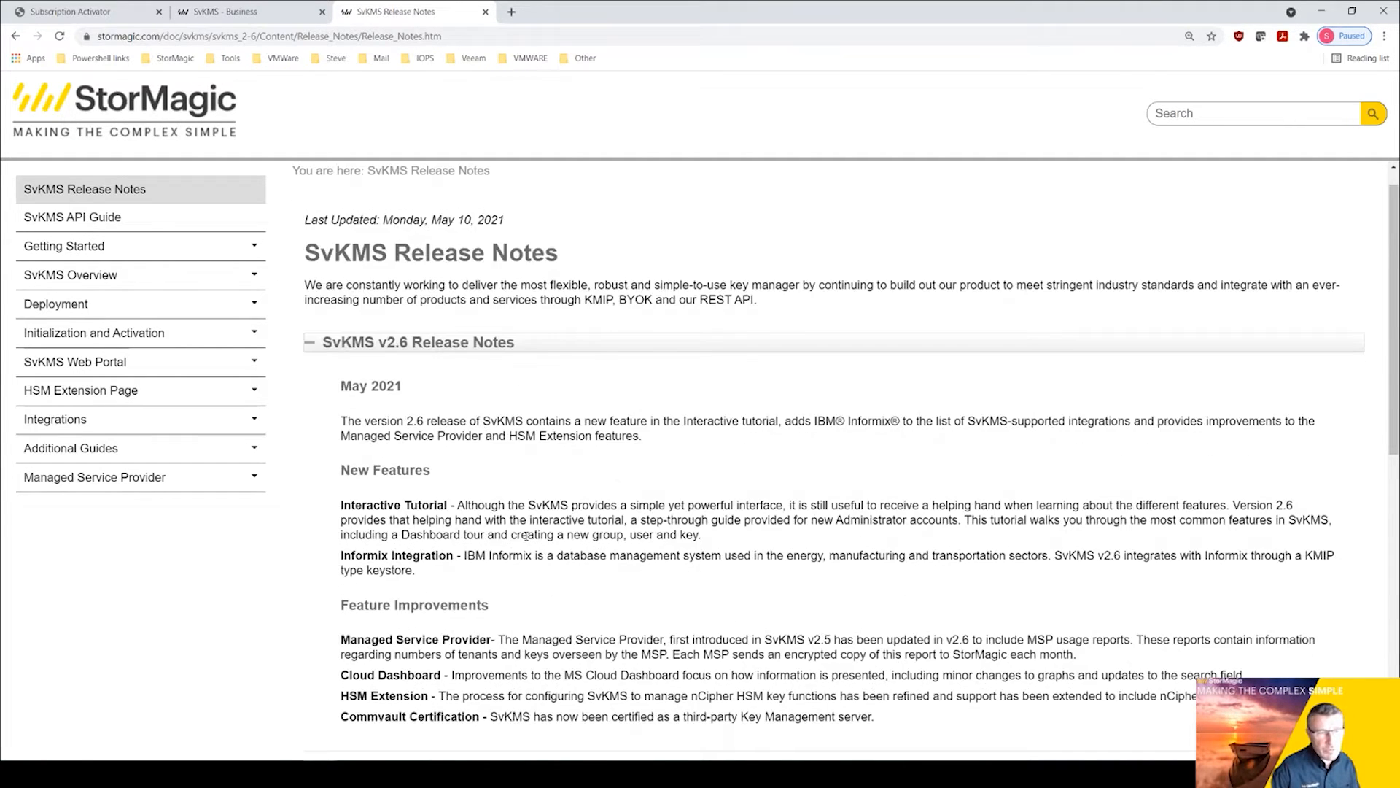
{"action": "scroll", "coordinate": [663, 610], "scroll_direction": "up", "scroll_amount": 3}
{"action": "scroll", "coordinate": [657, 613], "scroll_direction": "down", "scroll_amount": 5}
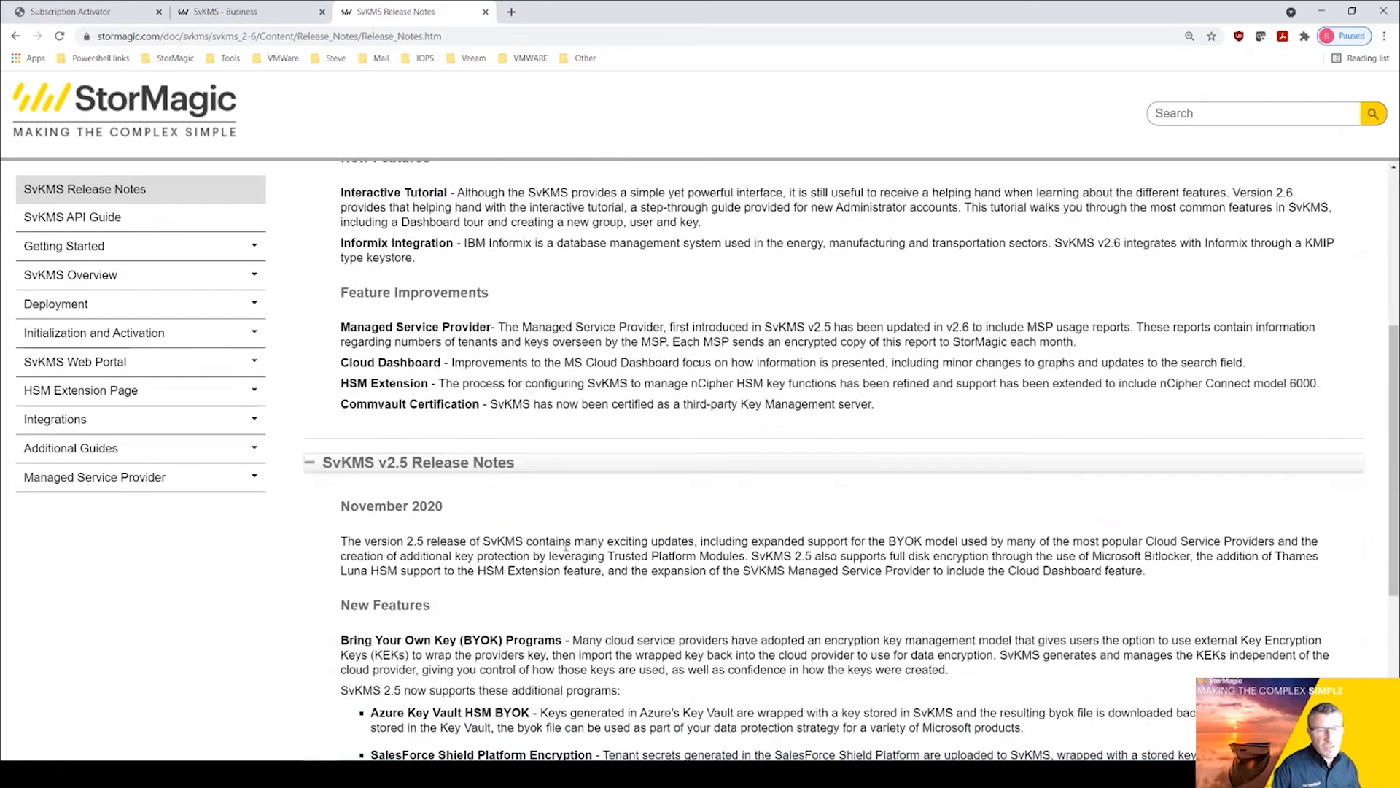
{"action": "scroll", "coordinate": [566, 545], "scroll_direction": "up", "scroll_amount": 1}
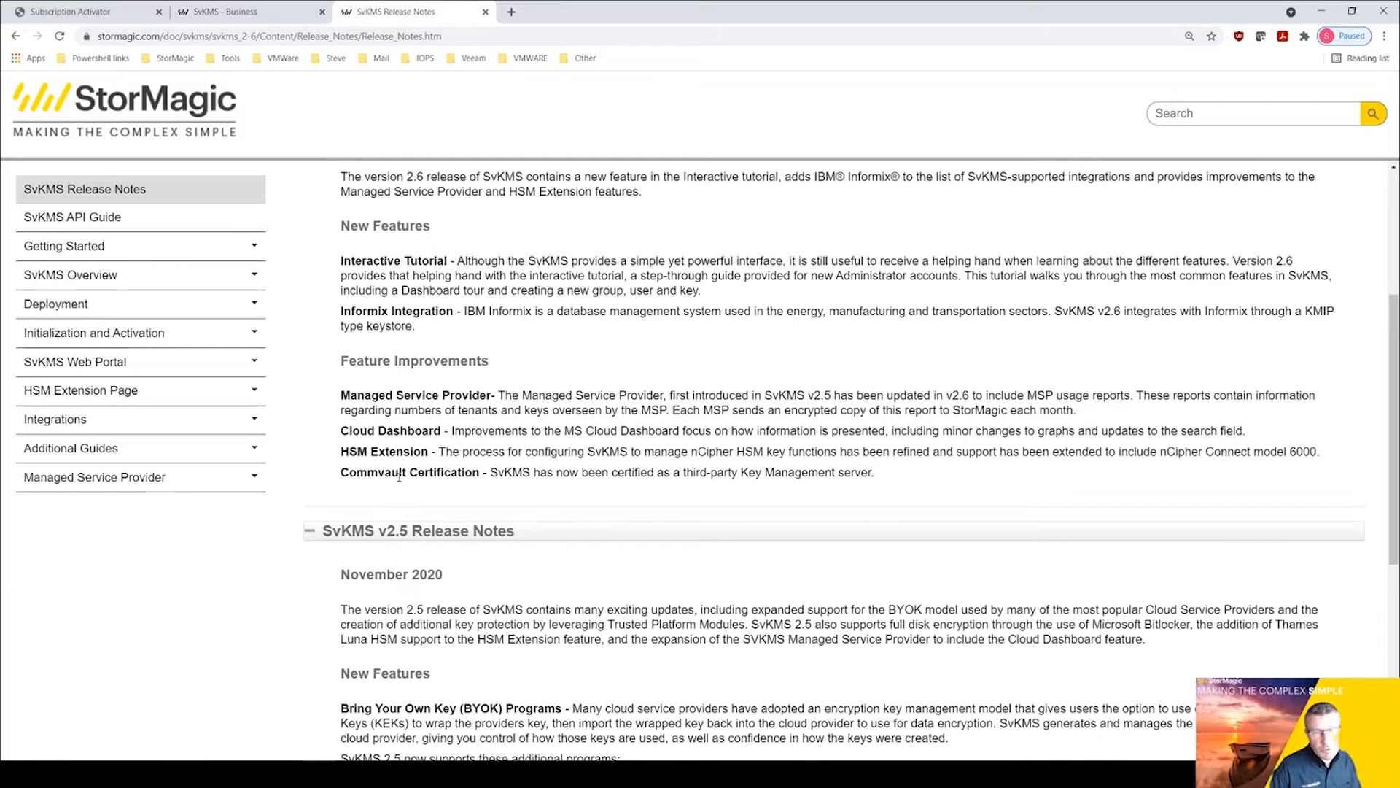
{"action": "scroll", "coordinate": [464, 410], "scroll_direction": "up", "scroll_amount": 4}
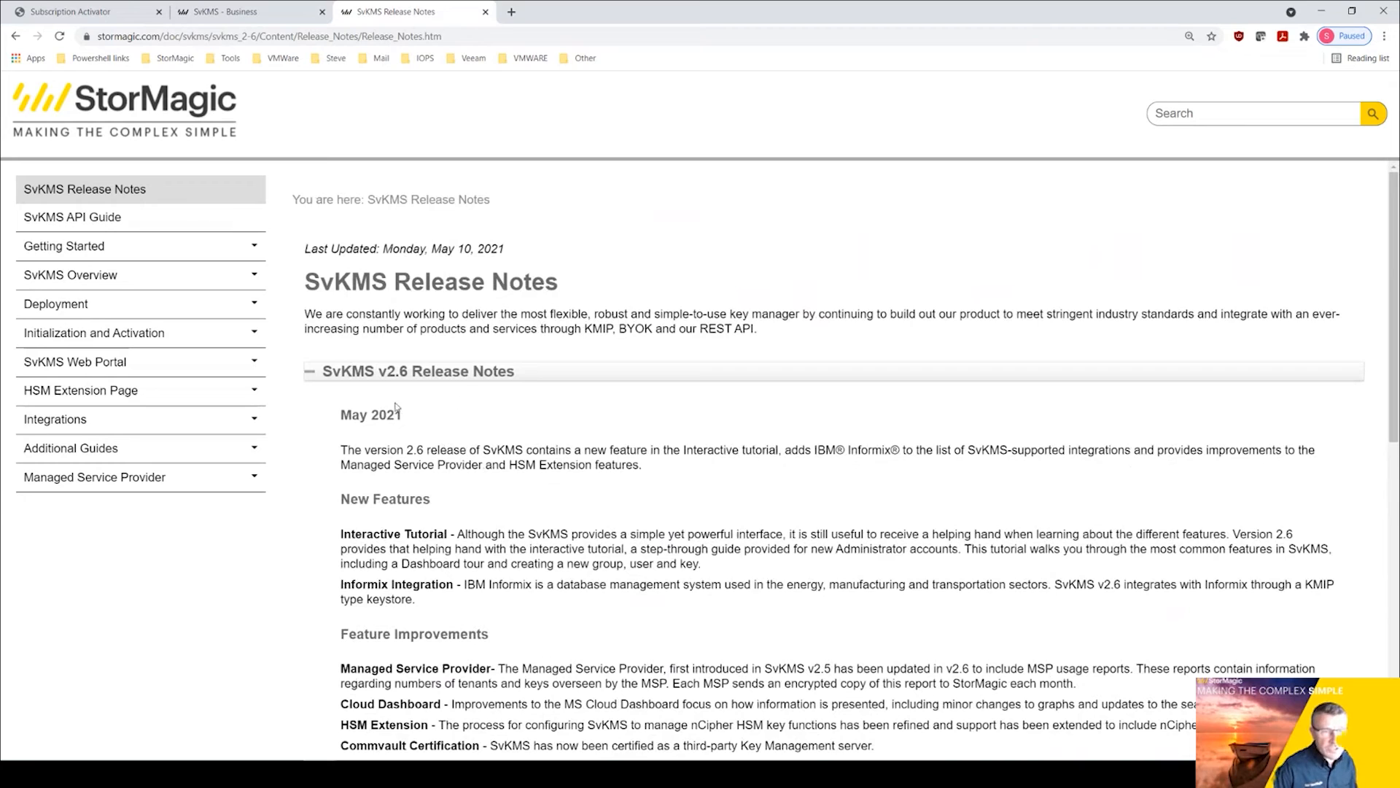
Step: Upload the upgrade_svkms_2.5.1_to_2.6.0 file to node SB-SvKMS-01 in the Activator and reboot the node to apply it
{"action": "left_click", "coordinate": [108, 11]}
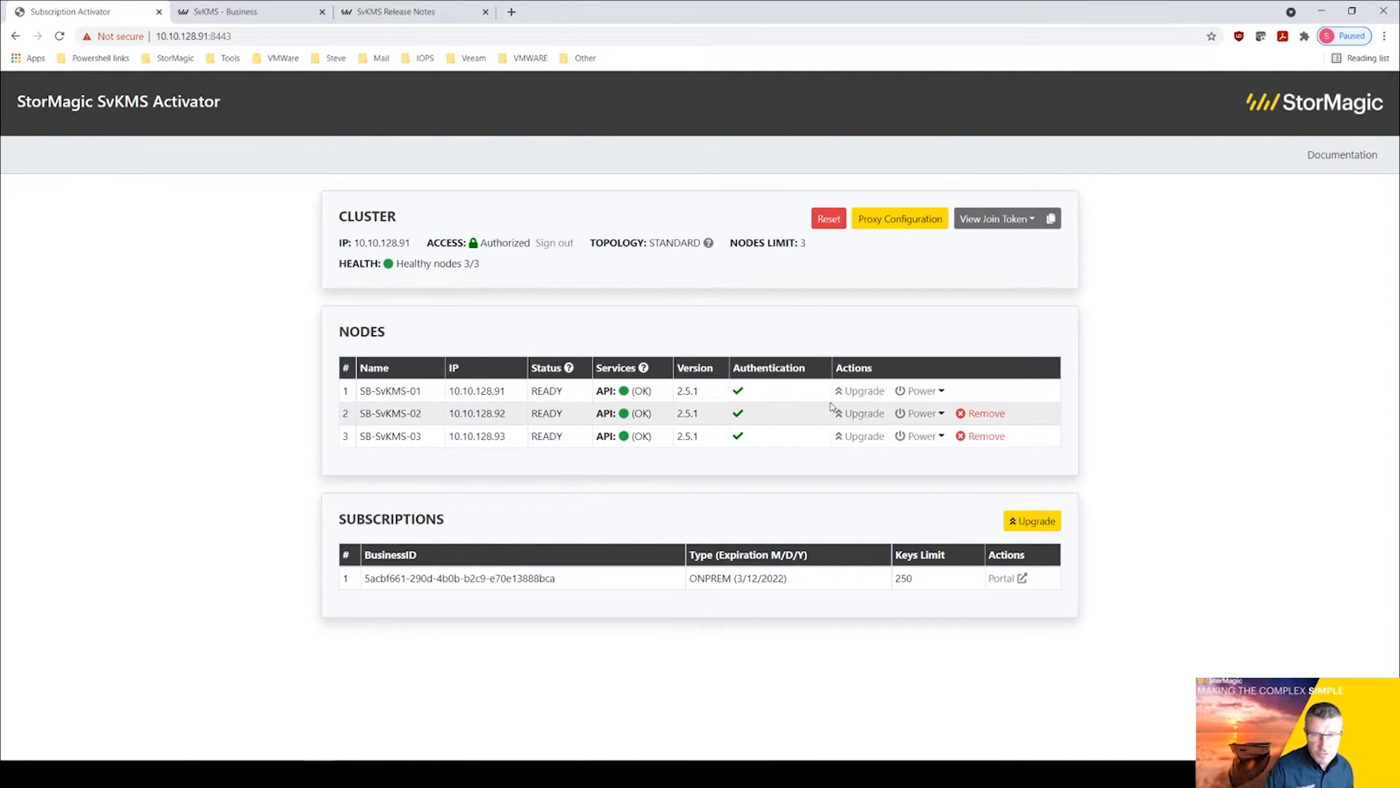
{"action": "left_click", "coordinate": [859, 392]}
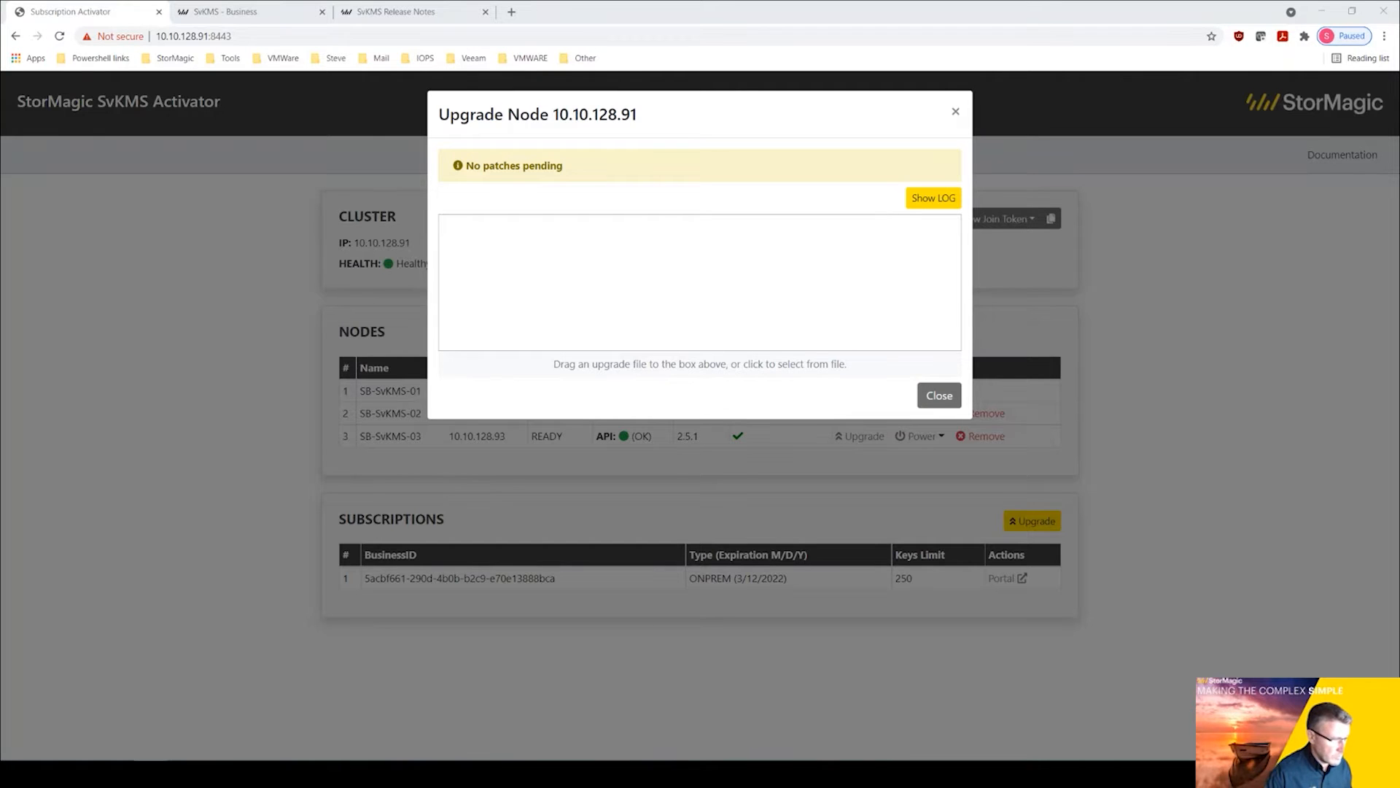
{"action": "left_click_drag", "start_coordinate": [174, 250], "coordinate": [792, 474]}
{"action": "scroll", "coordinate": [770, 592], "scroll_direction": "down", "scroll_amount": 1}
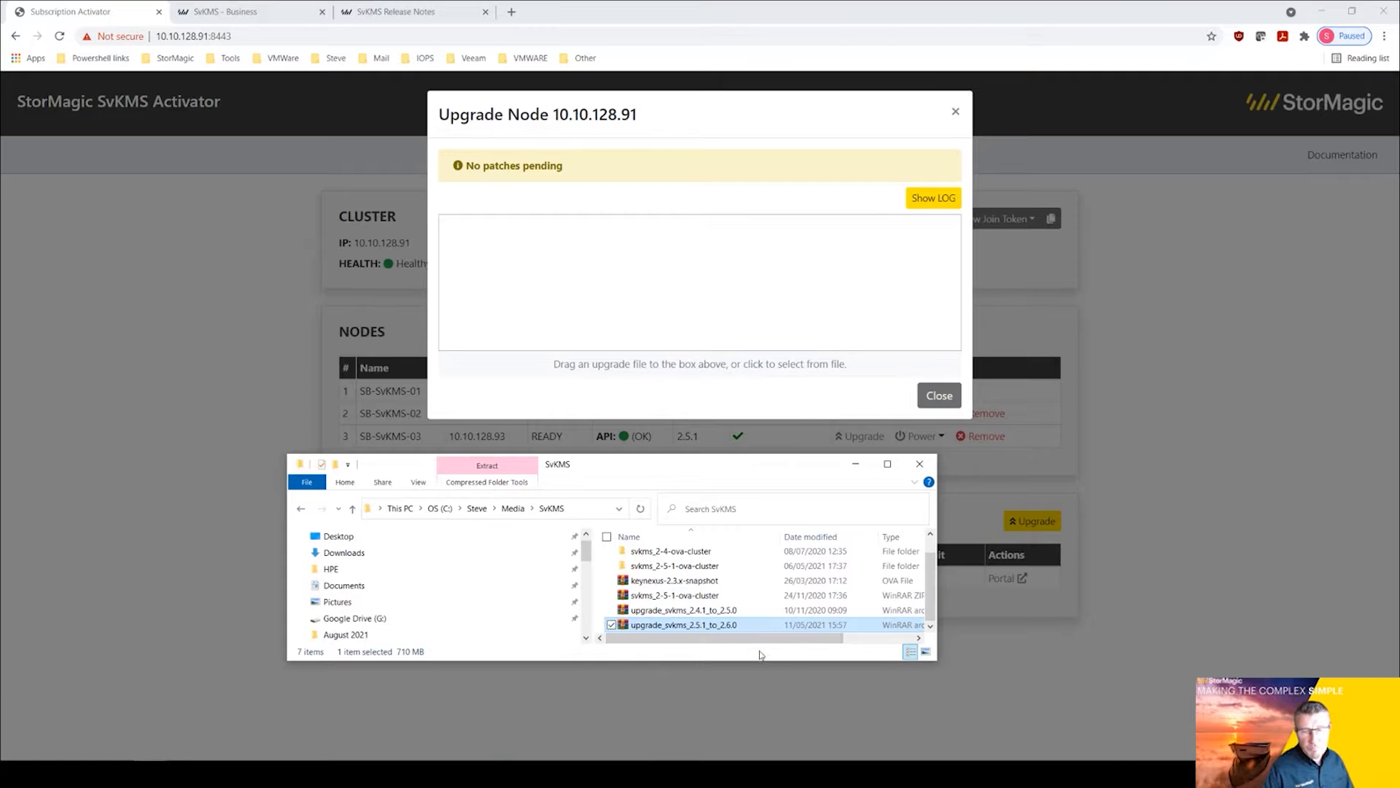
{"action": "left_click_drag", "start_coordinate": [747, 628], "coordinate": [685, 315]}
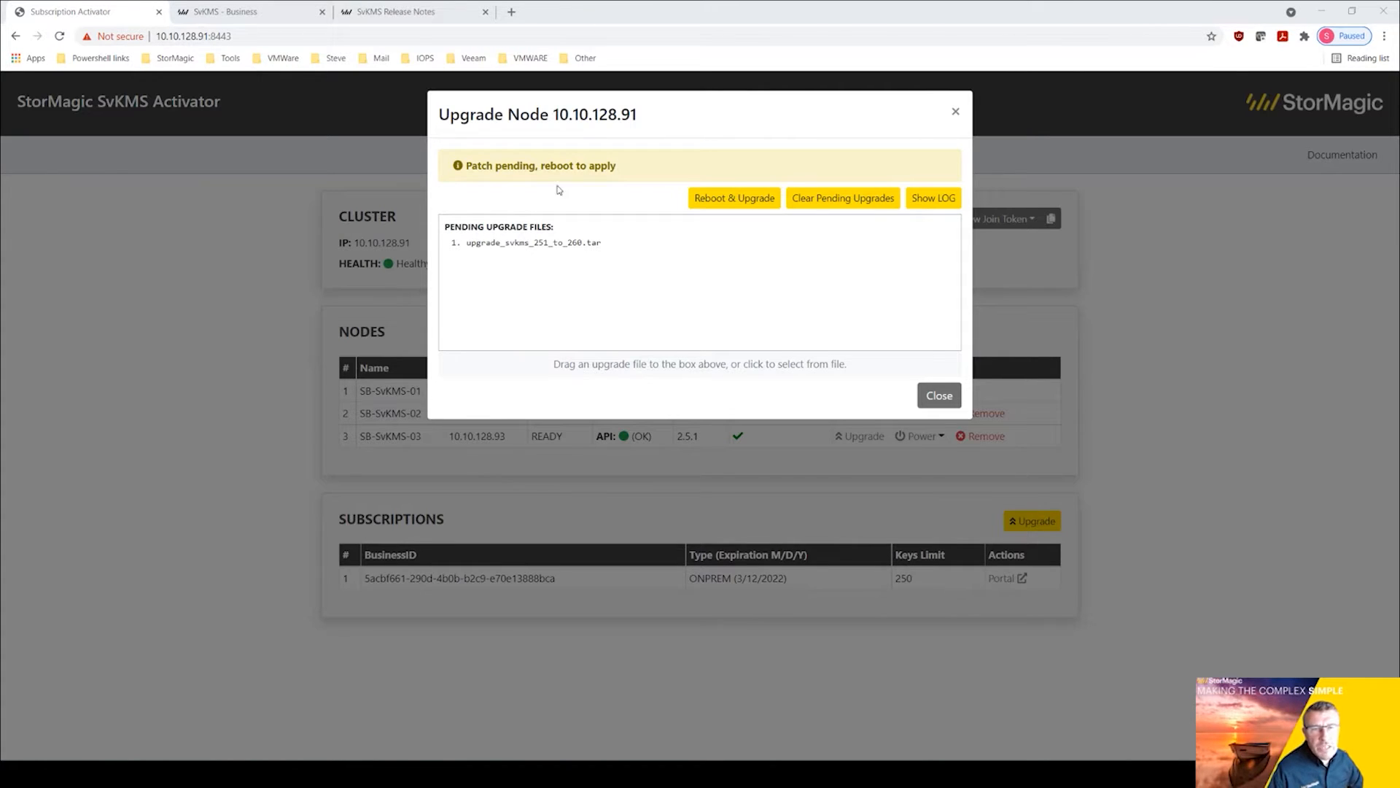
{"action": "left_click", "coordinate": [743, 201]}
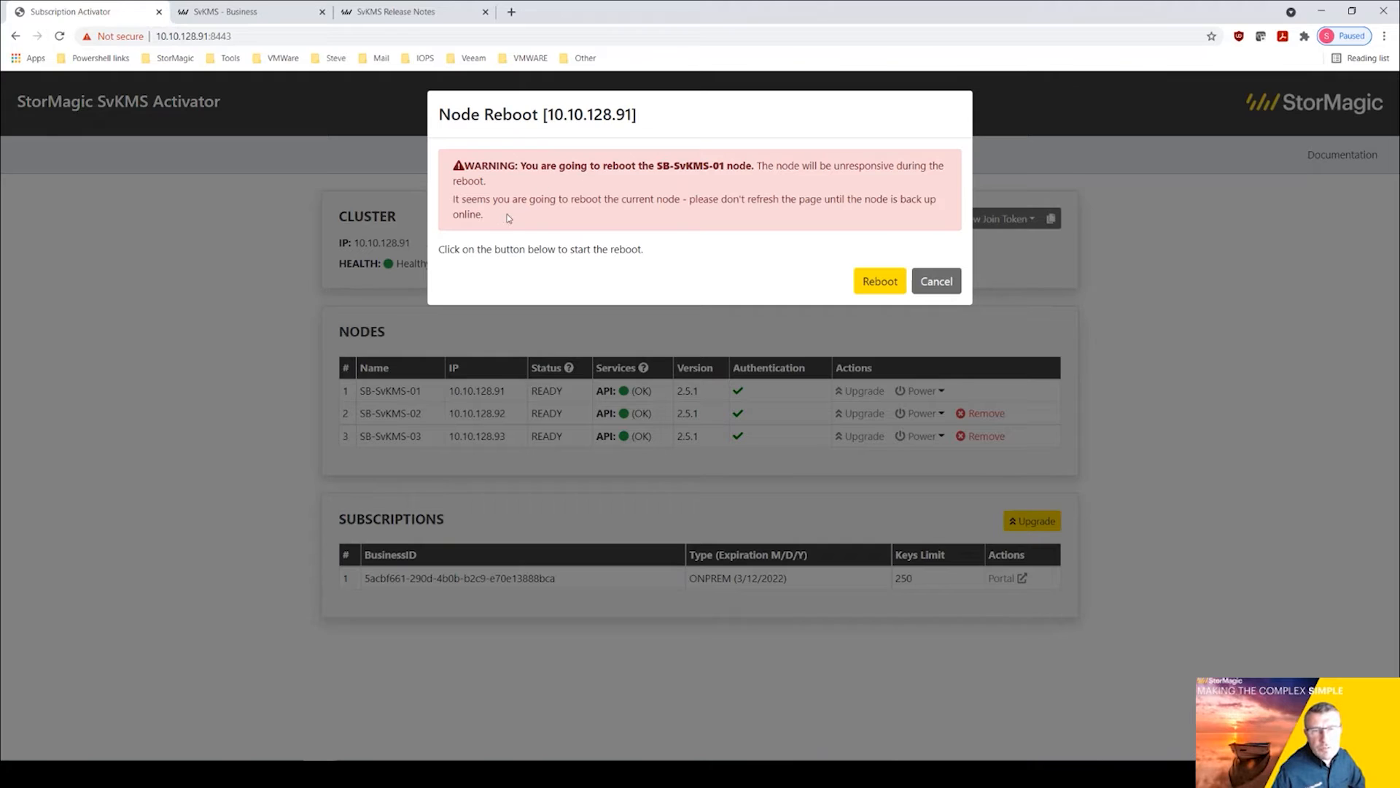
{"action": "left_click", "coordinate": [883, 284]}
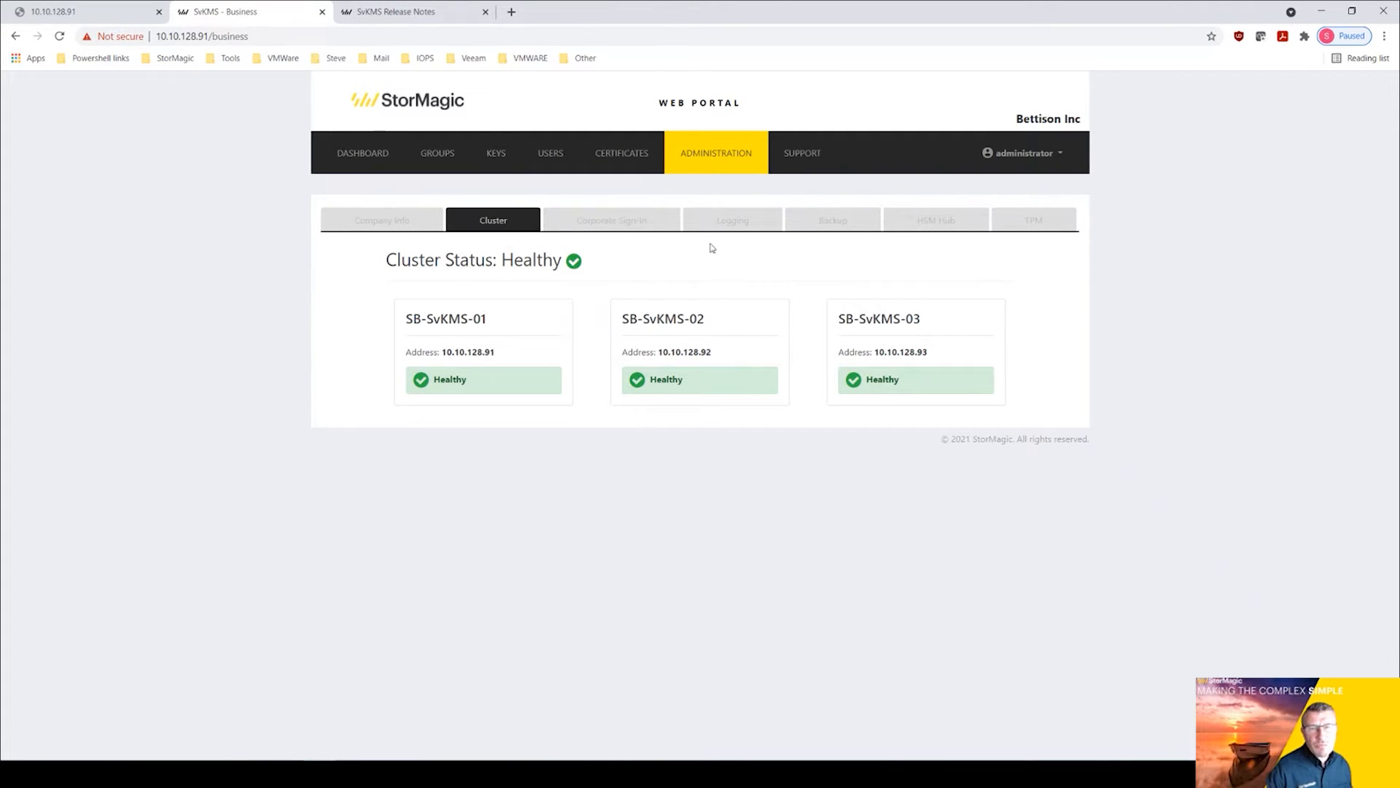
Step: Open the web portal of the second node at 10.10.128.92 in a new browser tab, proceeding past the privacy warning
{"action": "left_click", "coordinate": [511, 12]}
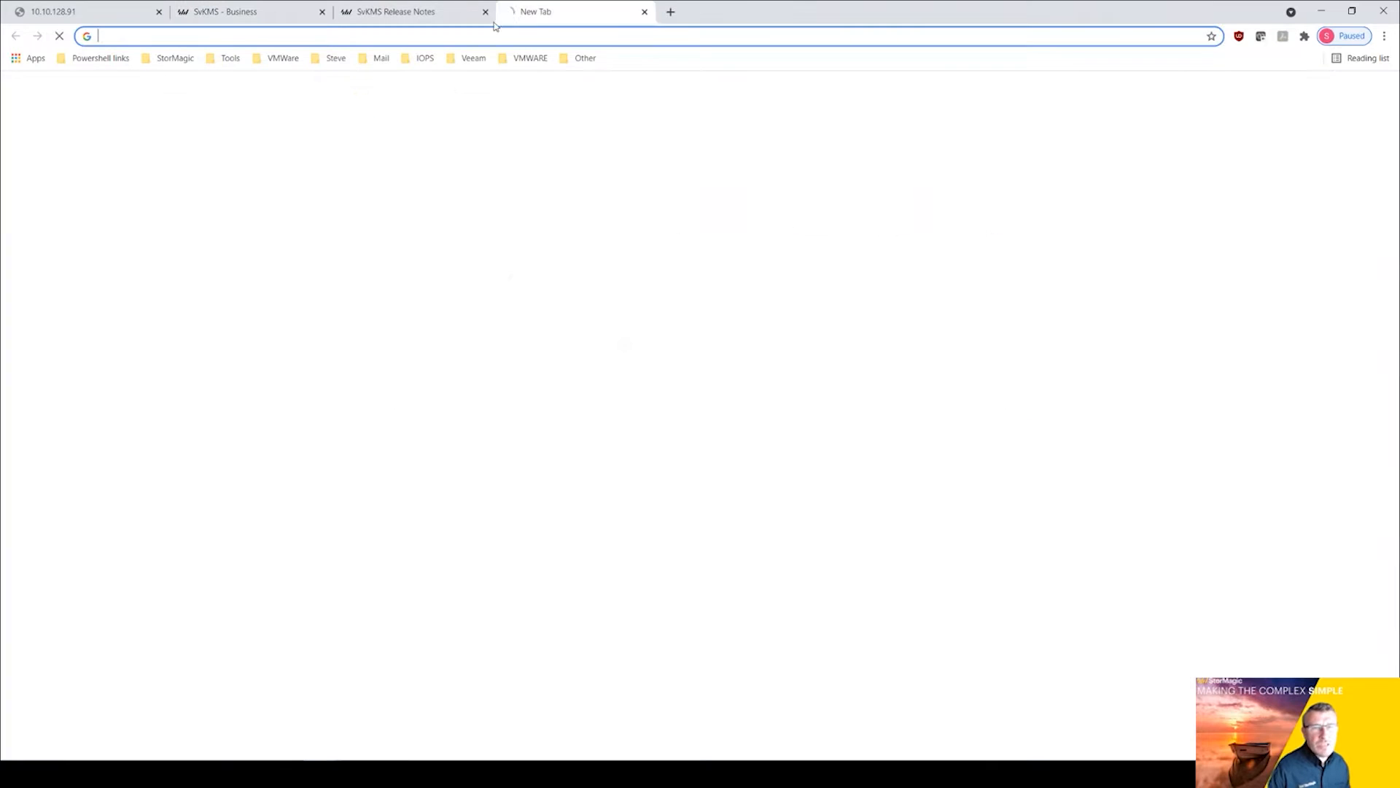
{"action": "left_click", "coordinate": [265, 37]}
{"action": "type", "text": "10"}
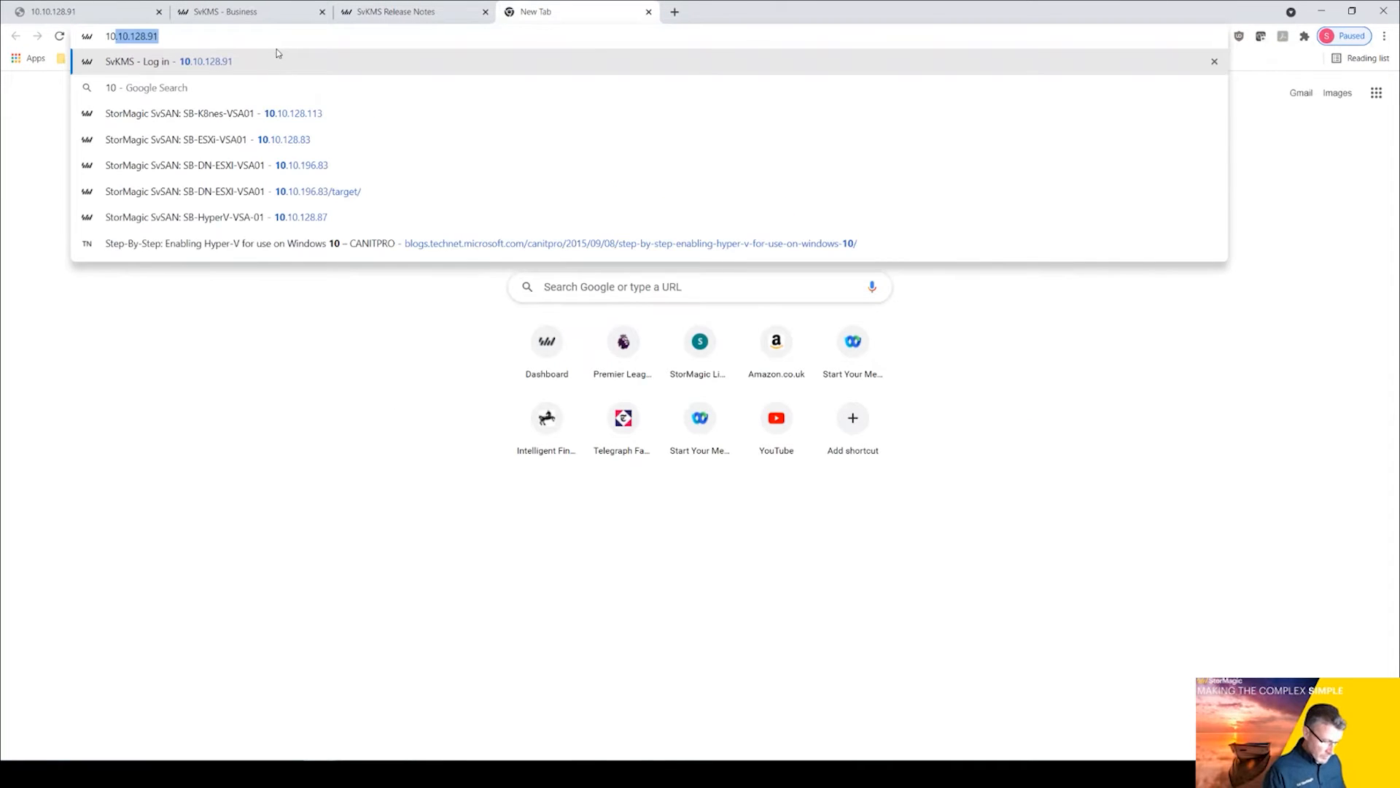
{"action": "type", "text": ".10.128.92"}
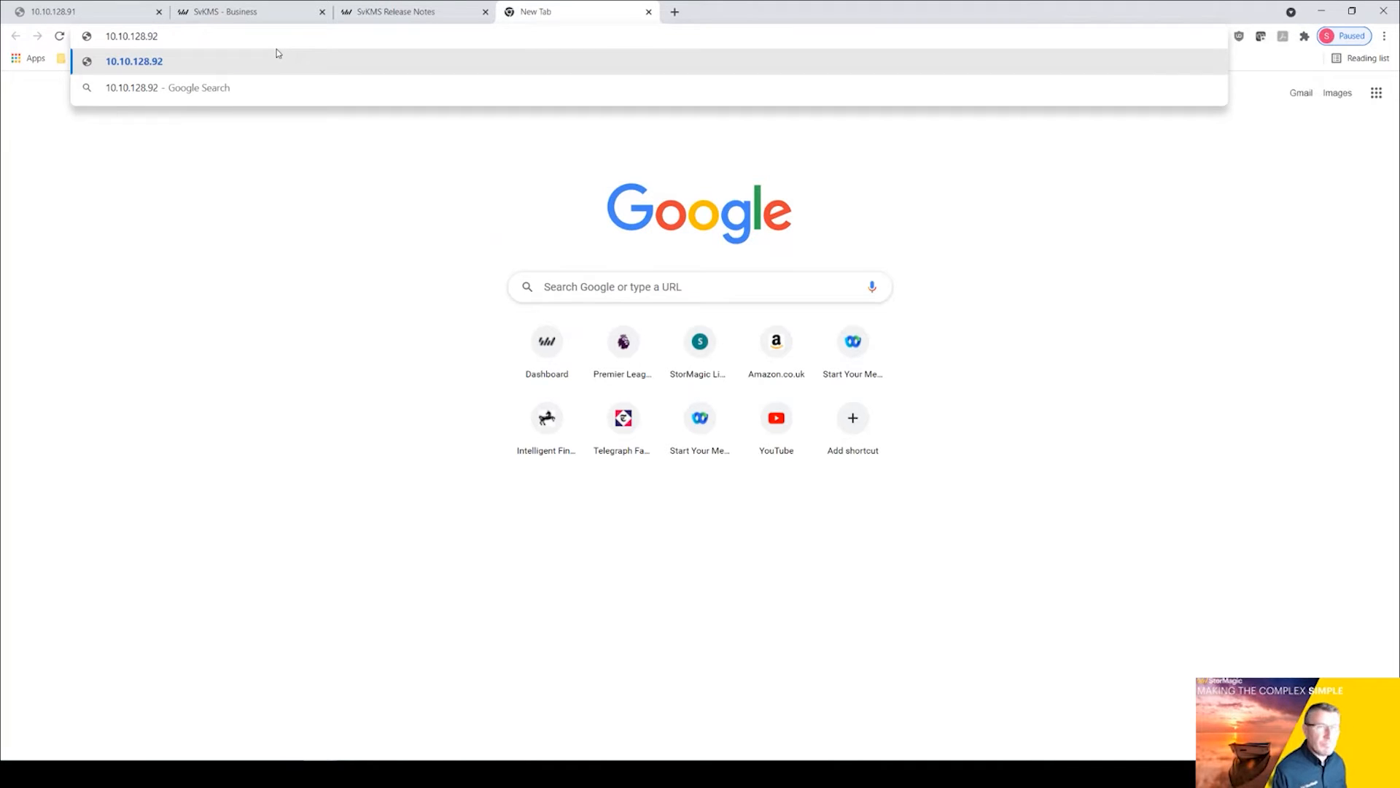
{"action": "key", "text": "Return"}
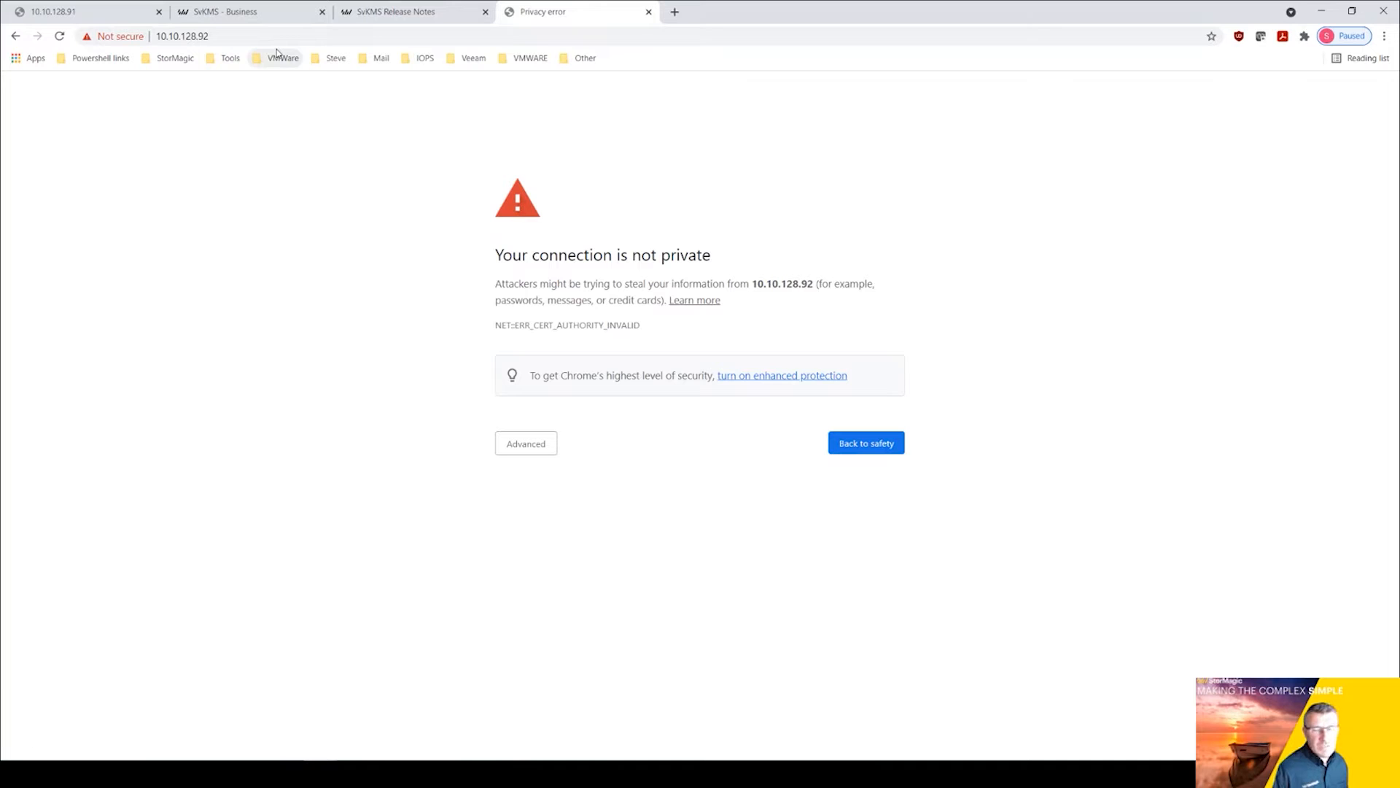
{"action": "left_click", "coordinate": [541, 448]}
{"action": "left_click", "coordinate": [597, 552]}
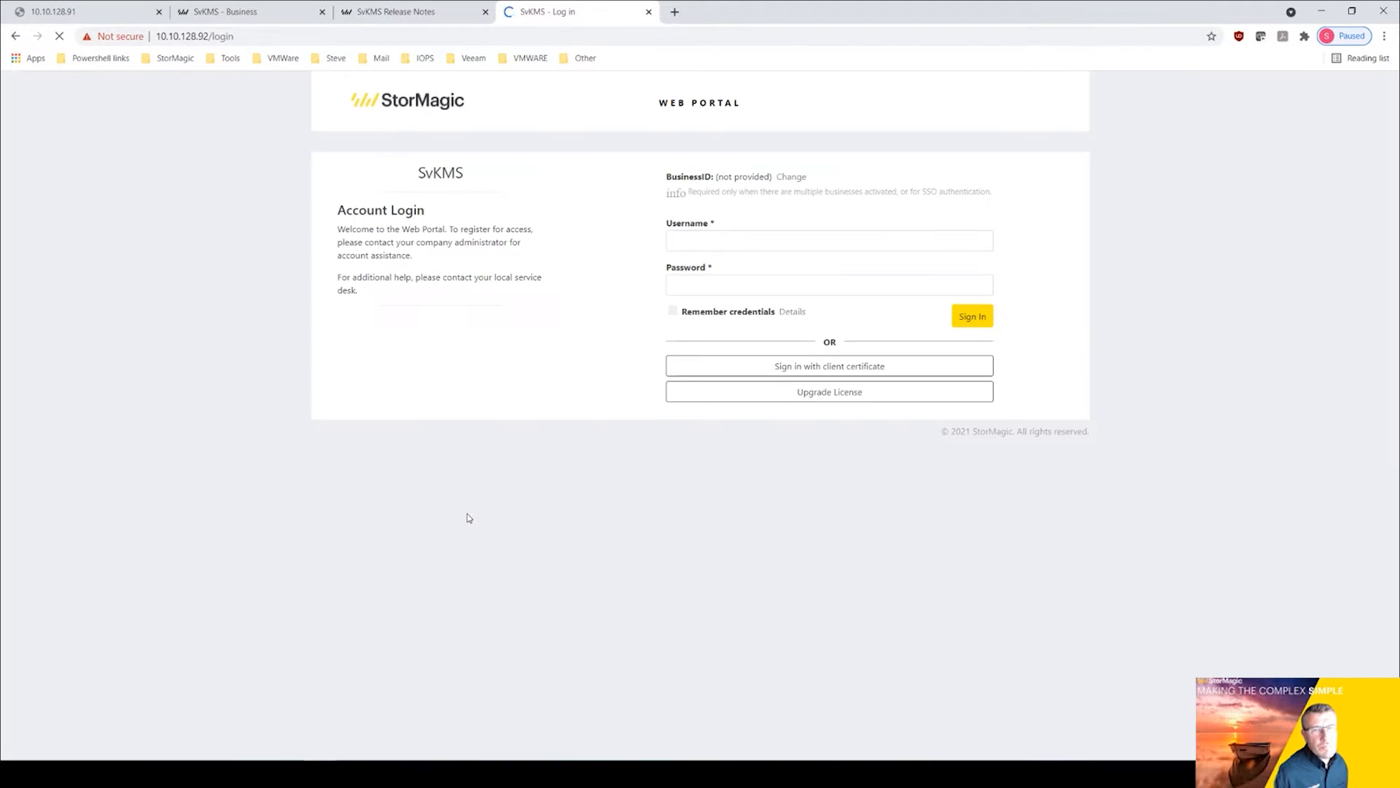
Step: Sign in to the second node's web portal as administrator with the account password
{"action": "left_click", "coordinate": [729, 244]}
{"action": "left_click", "coordinate": [704, 296]}
{"action": "left_click", "coordinate": [694, 287]}
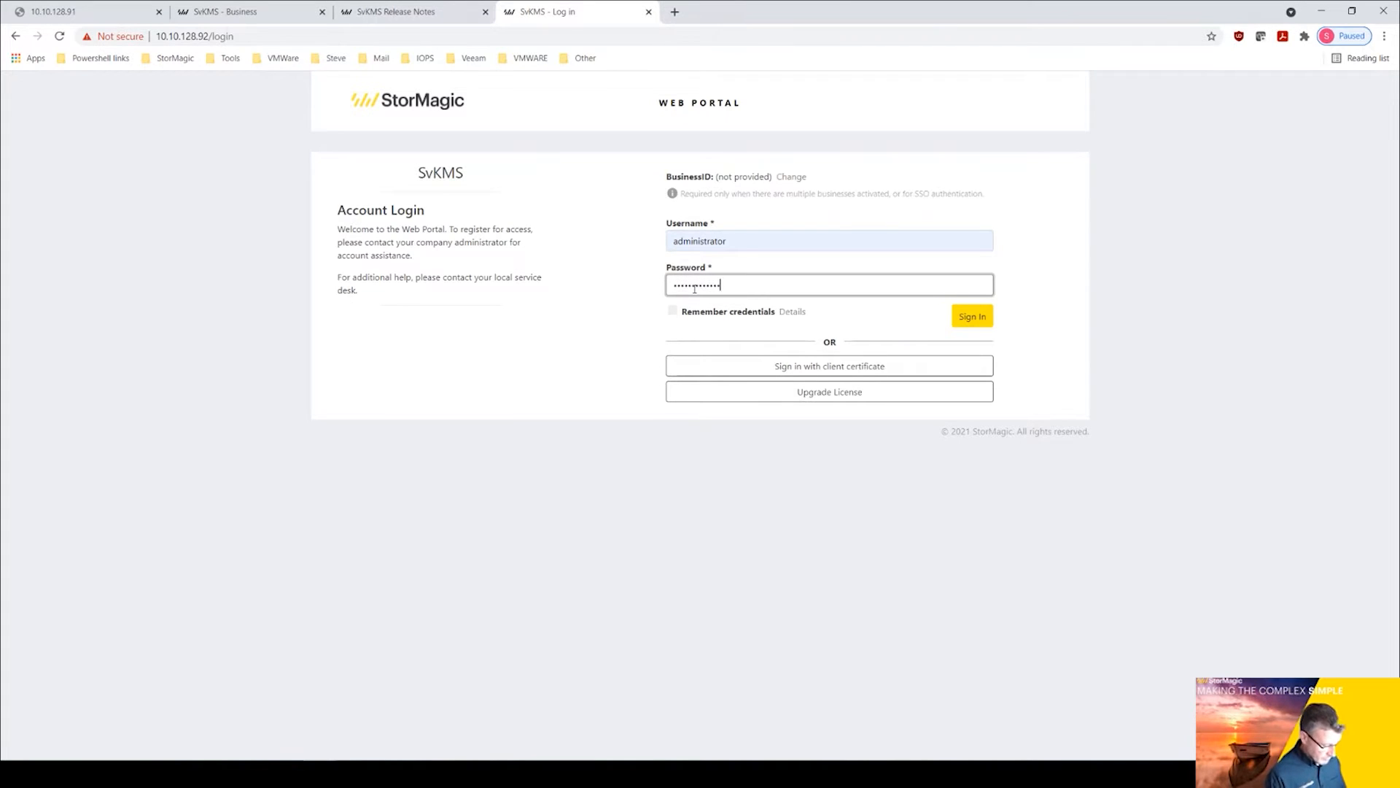
{"action": "key", "text": "Return"}
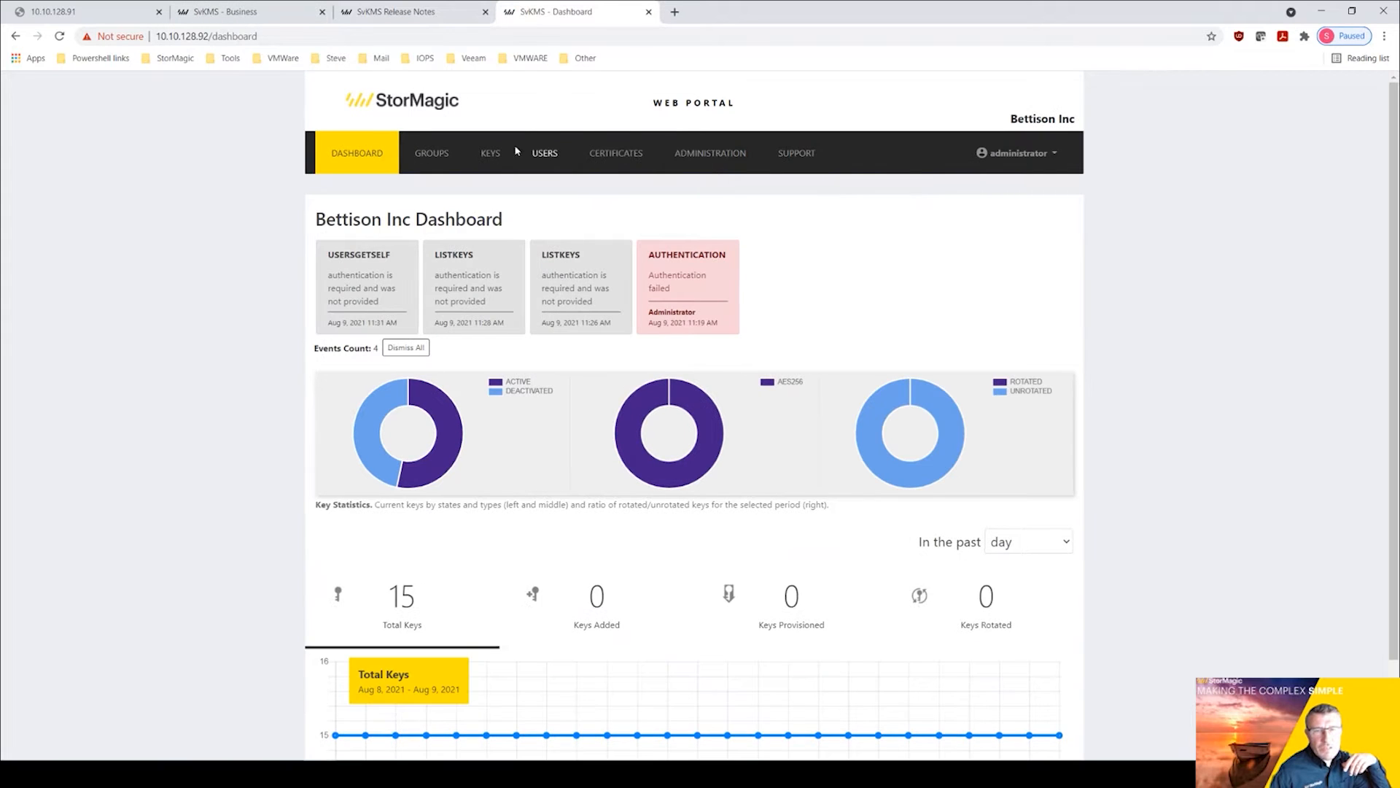
Step: Check the cluster status in the portal's administration area, refreshing the status view once
{"action": "left_click", "coordinate": [678, 156]}
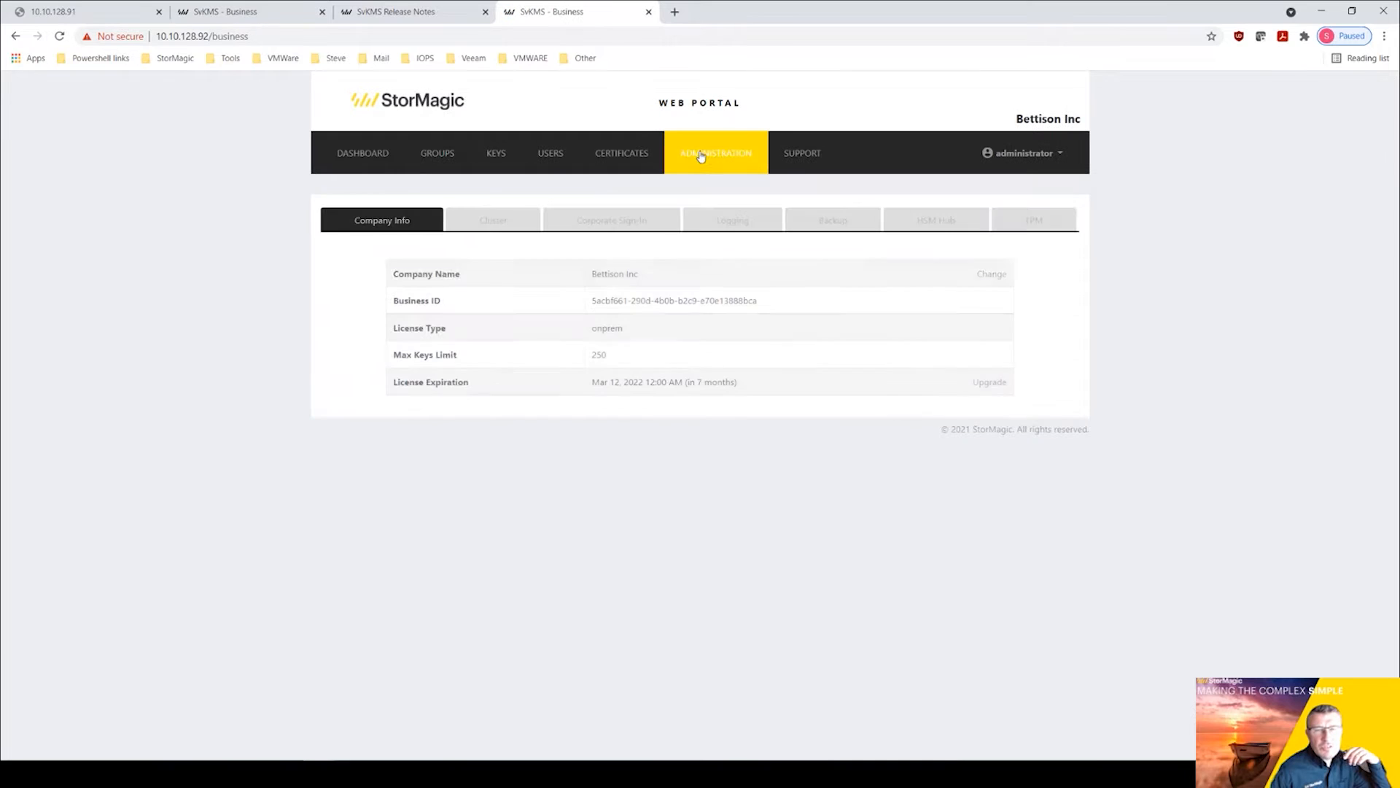
{"action": "left_click", "coordinate": [480, 221]}
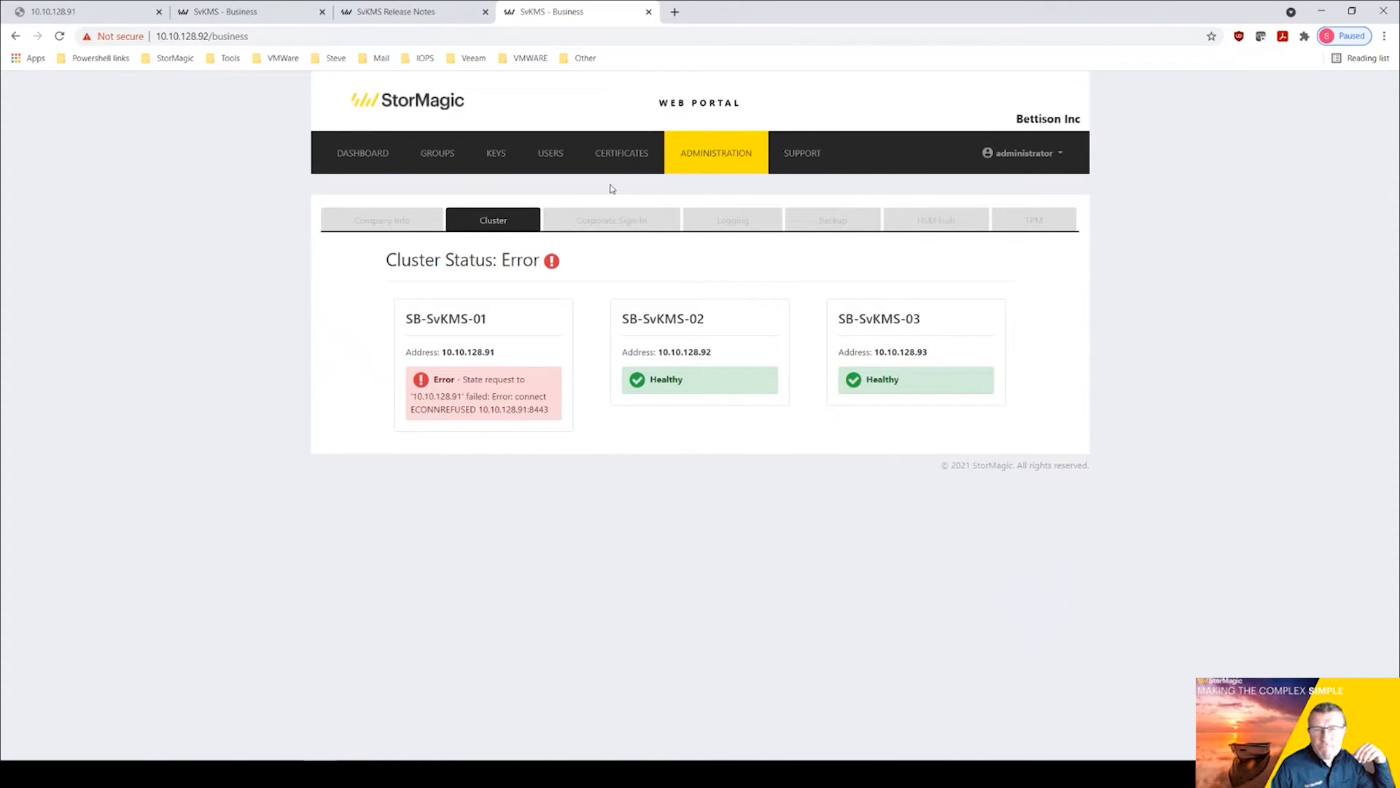
{"action": "left_click", "coordinate": [416, 220]}
{"action": "left_click", "coordinate": [489, 222]}
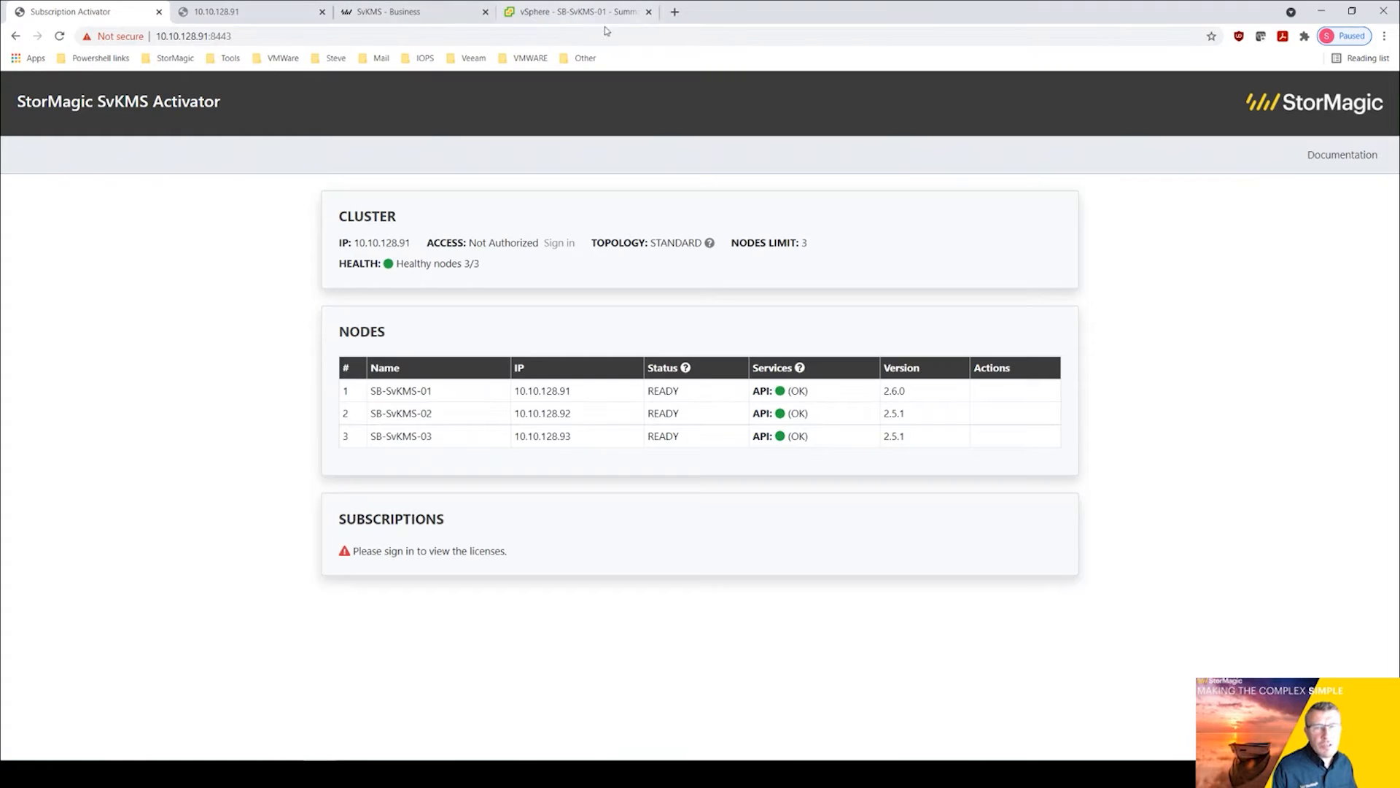
Step: Close the vSphere page and reload the 10.10.128.92 portal to recheck the cluster status
{"action": "left_click", "coordinate": [649, 11]}
{"action": "left_click", "coordinate": [398, 13]}
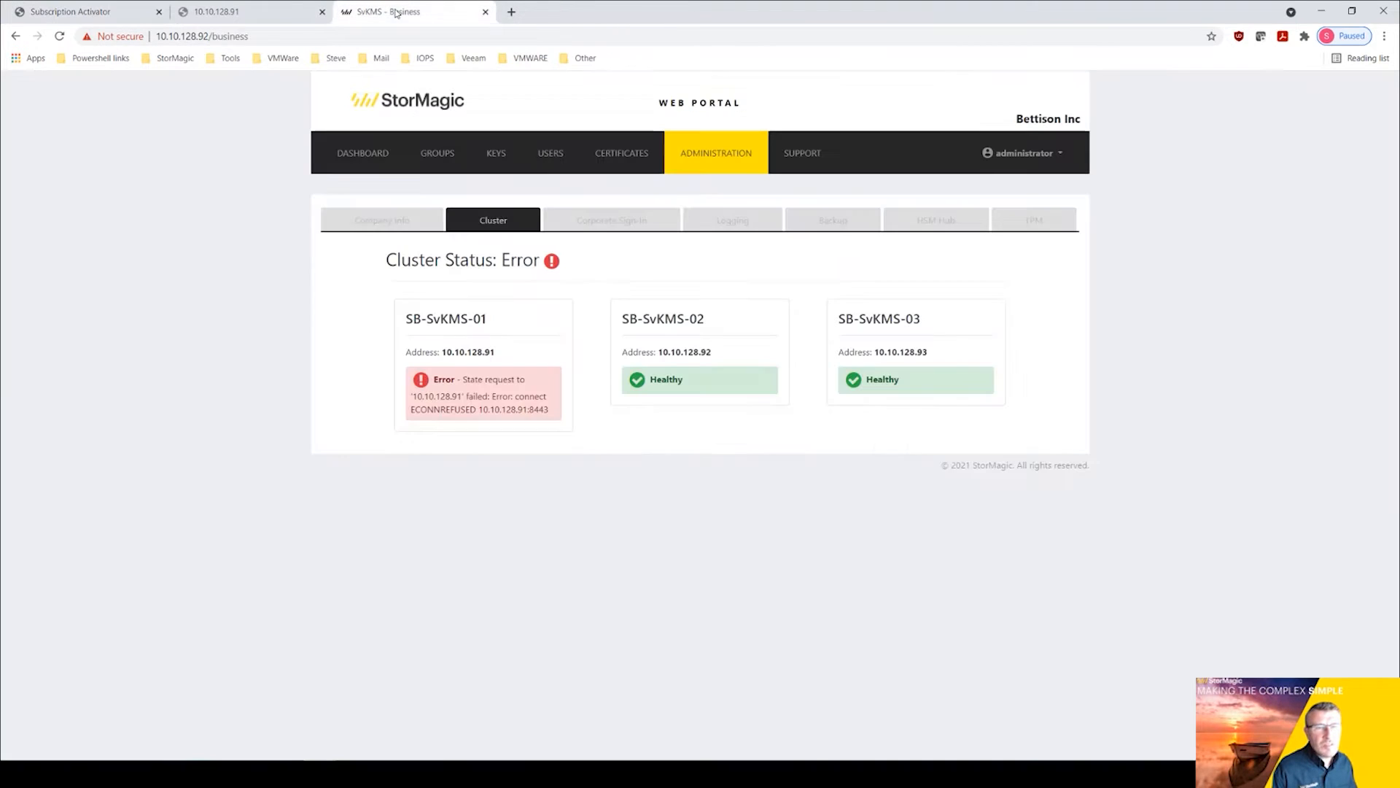
{"action": "left_click", "coordinate": [391, 222]}
{"action": "left_click", "coordinate": [475, 222]}
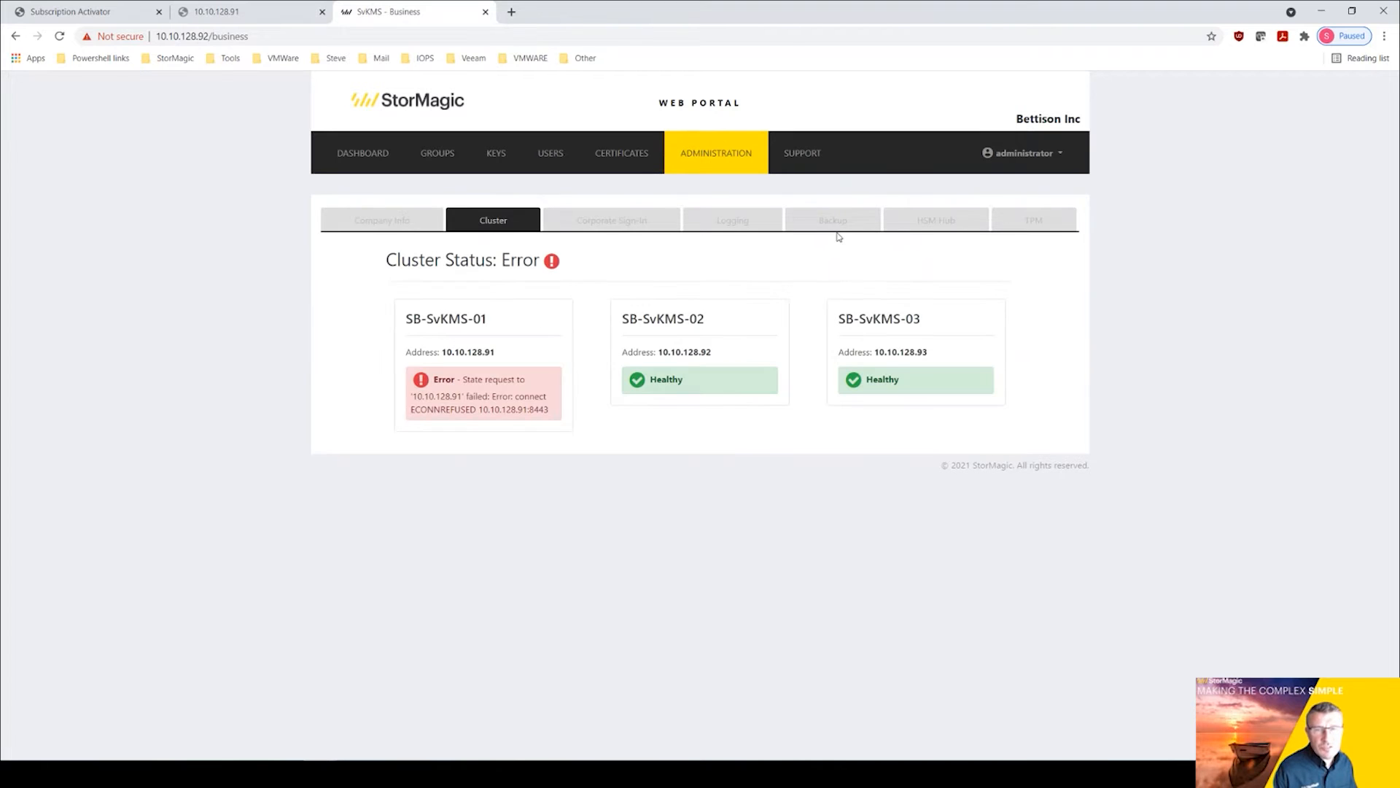
{"action": "left_click", "coordinate": [280, 34]}
{"action": "key", "text": "Return"}
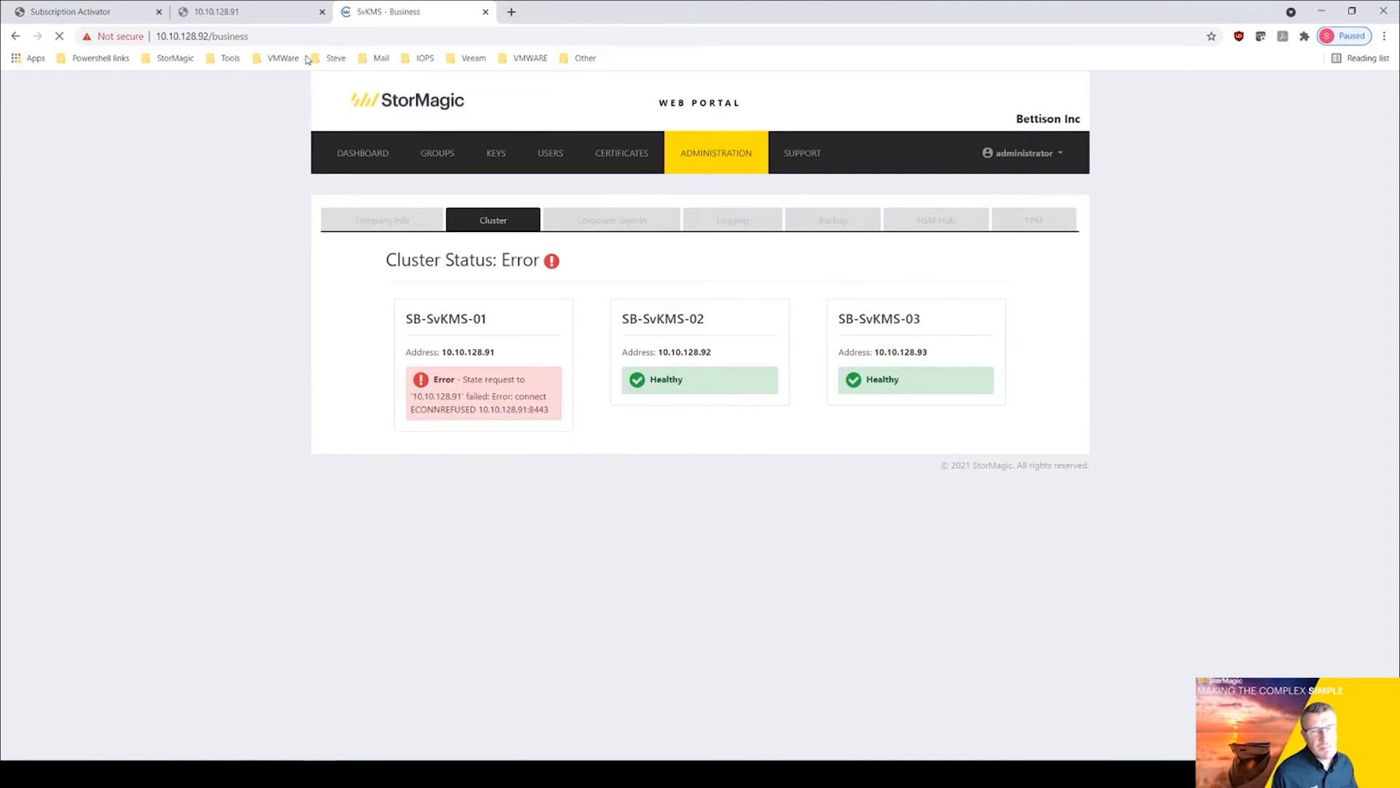
{"action": "left_click", "coordinate": [498, 229]}
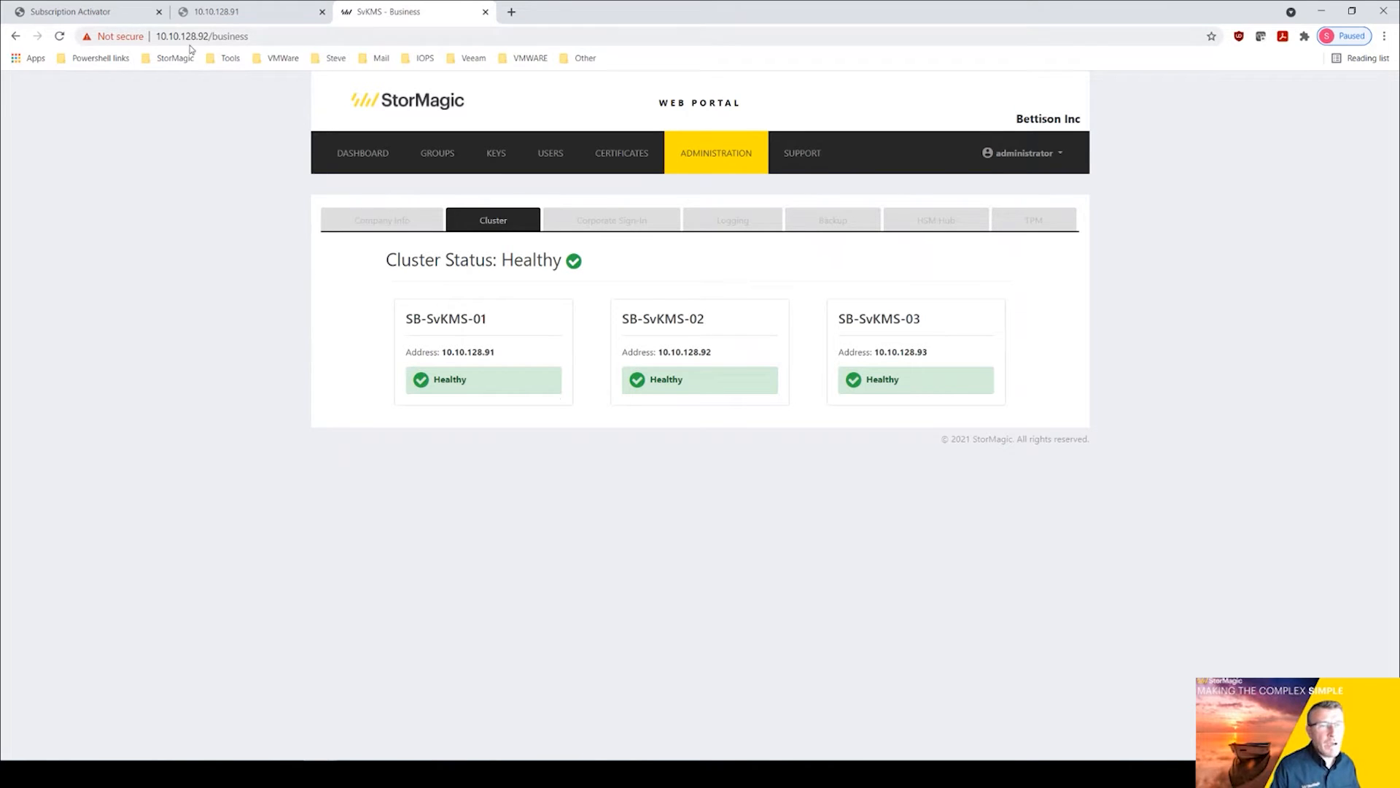
Step: Return to the SvKMS Activator and authenticate to the cluster with the node password
{"action": "left_click", "coordinate": [263, 16]}
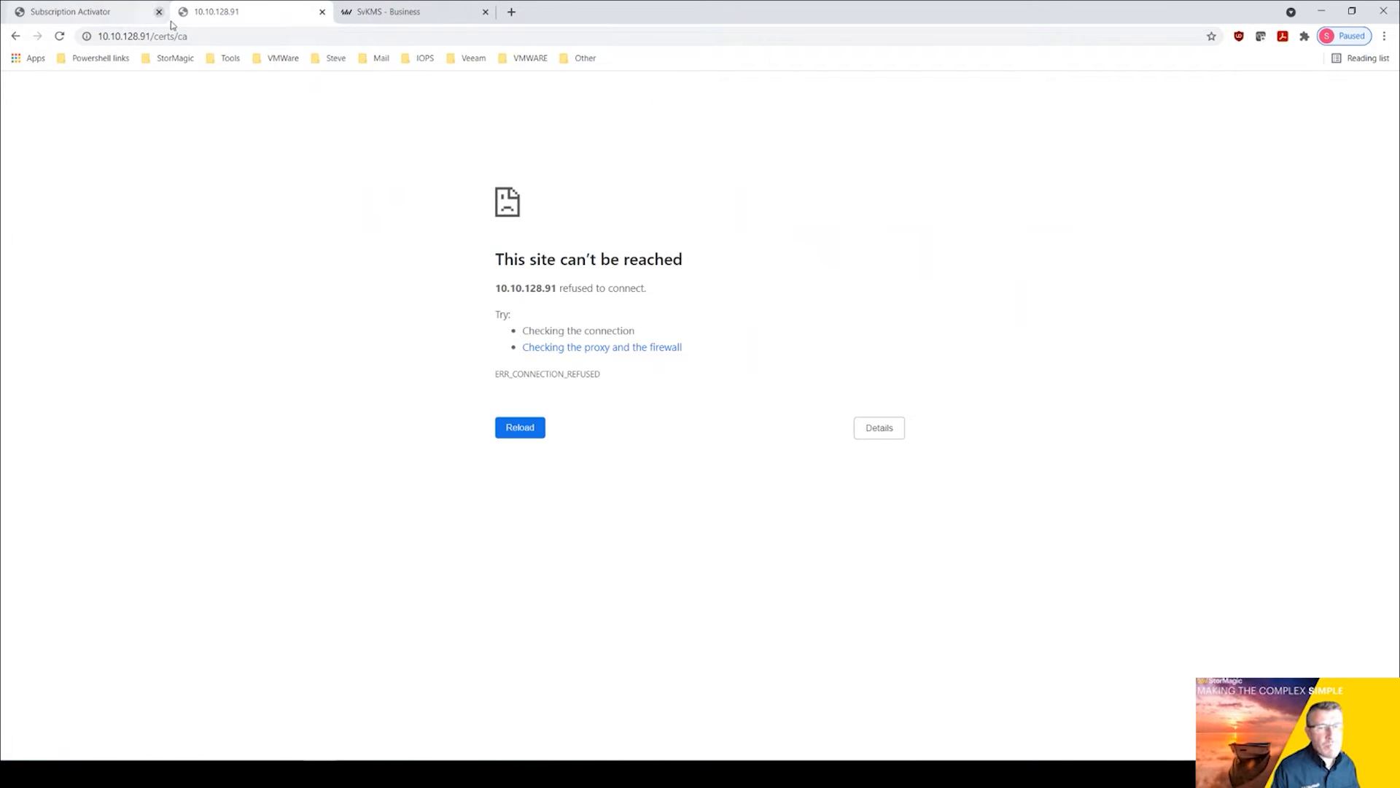
{"action": "left_click", "coordinate": [125, 18]}
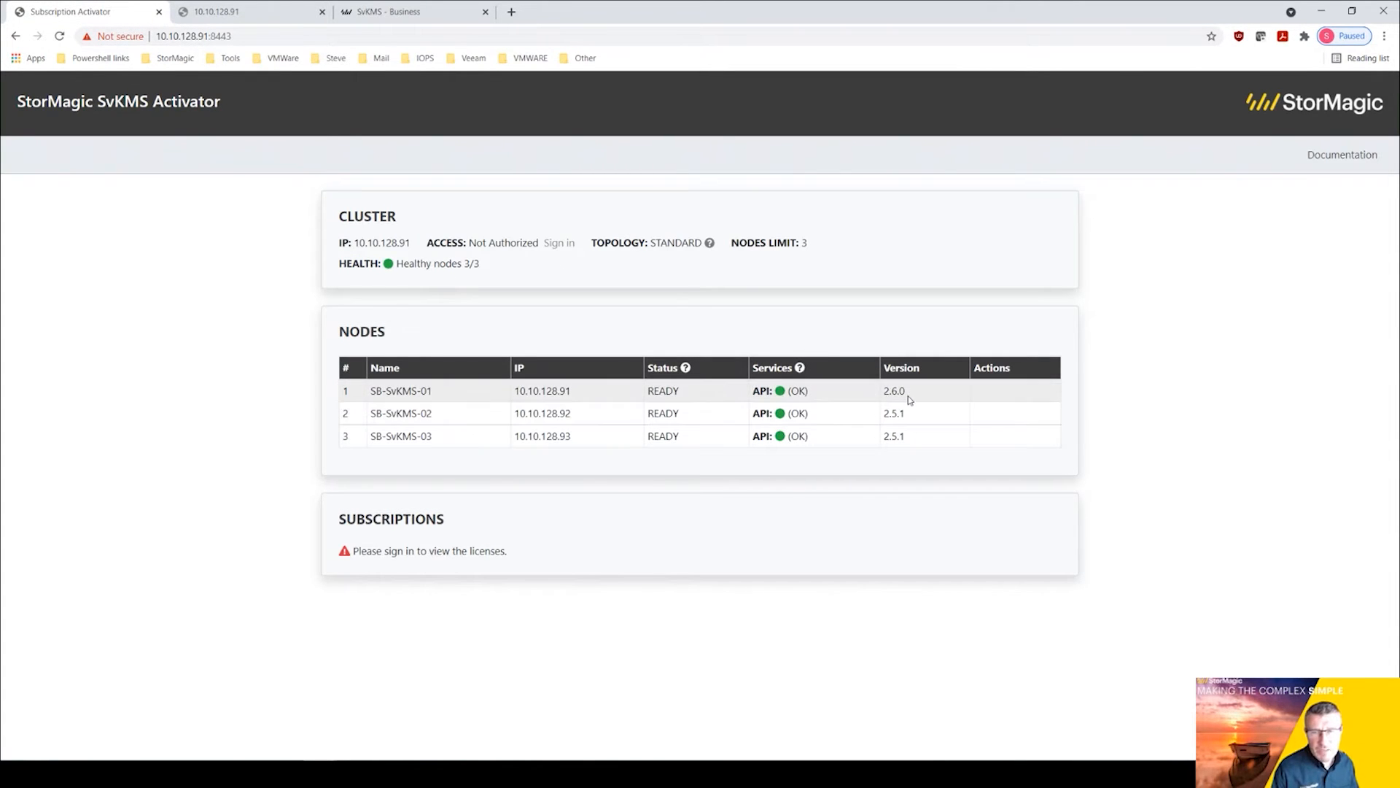
{"action": "left_click", "coordinate": [563, 244]}
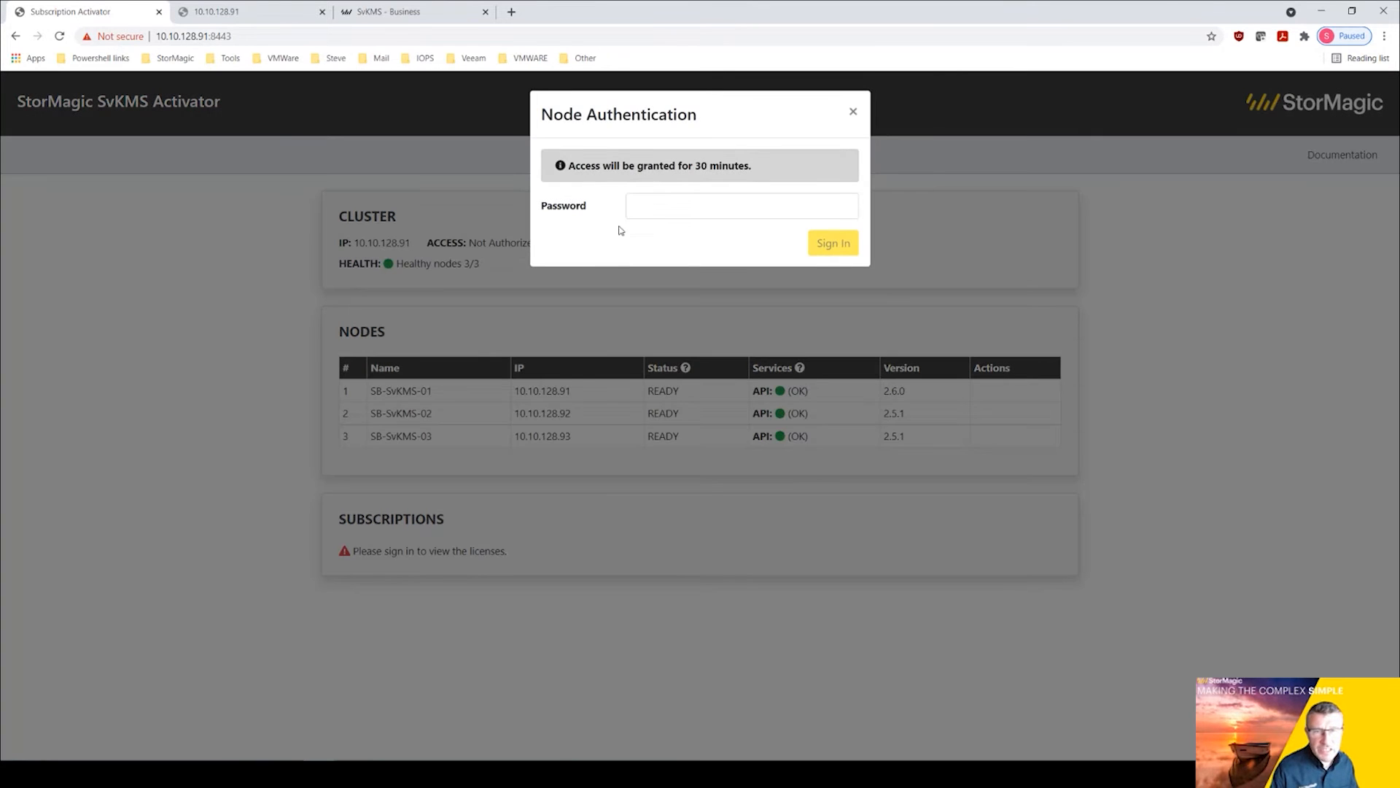
{"action": "left_click", "coordinate": [660, 210]}
{"action": "type", "text": "•••"}
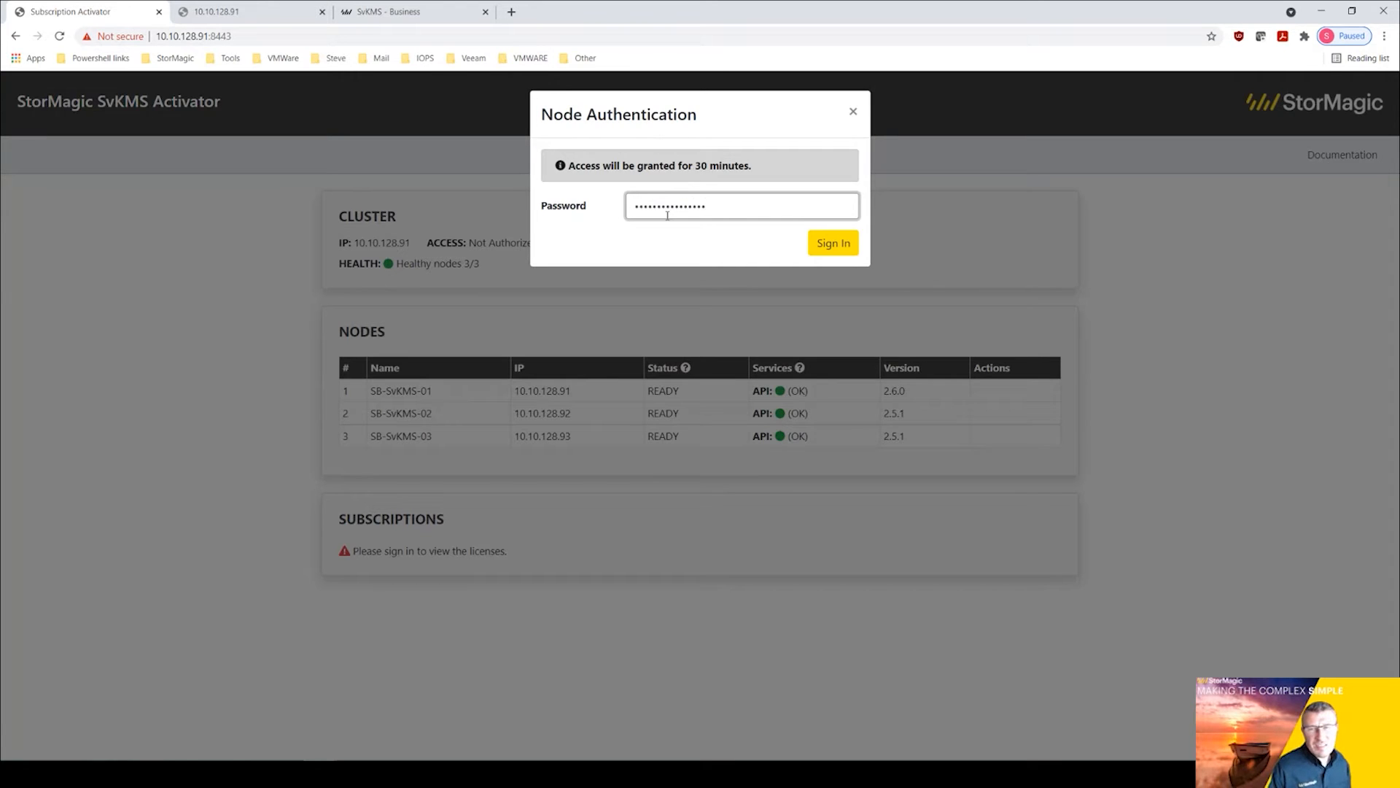
{"action": "key", "text": "Return"}
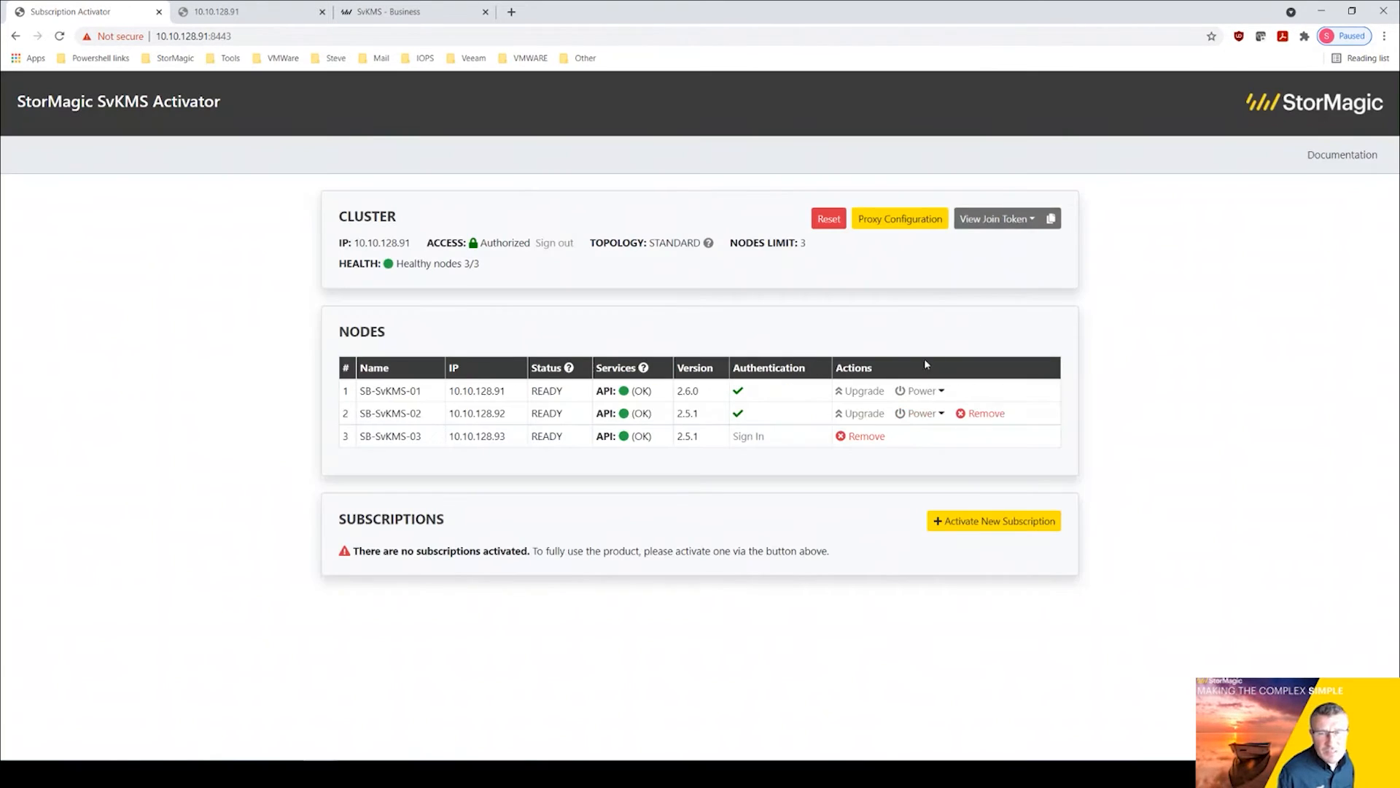
Step: Load the upgrade file upgrade_svkms_251_to_260.tar onto node 10.10.128.92 and reboot the node to apply it
{"action": "left_click", "coordinate": [864, 414]}
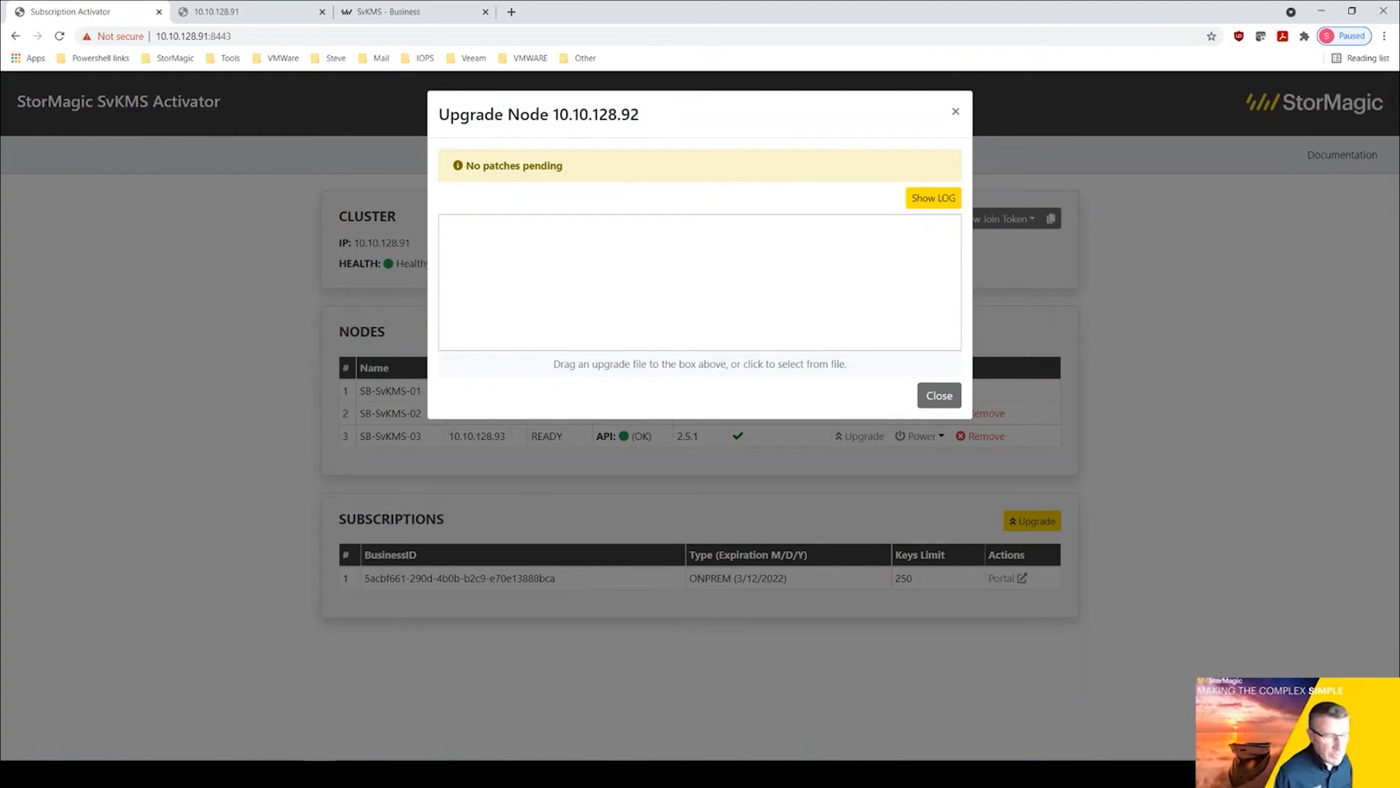
{"action": "left_click_drag", "start_coordinate": [0, 511], "coordinate": [661, 322]}
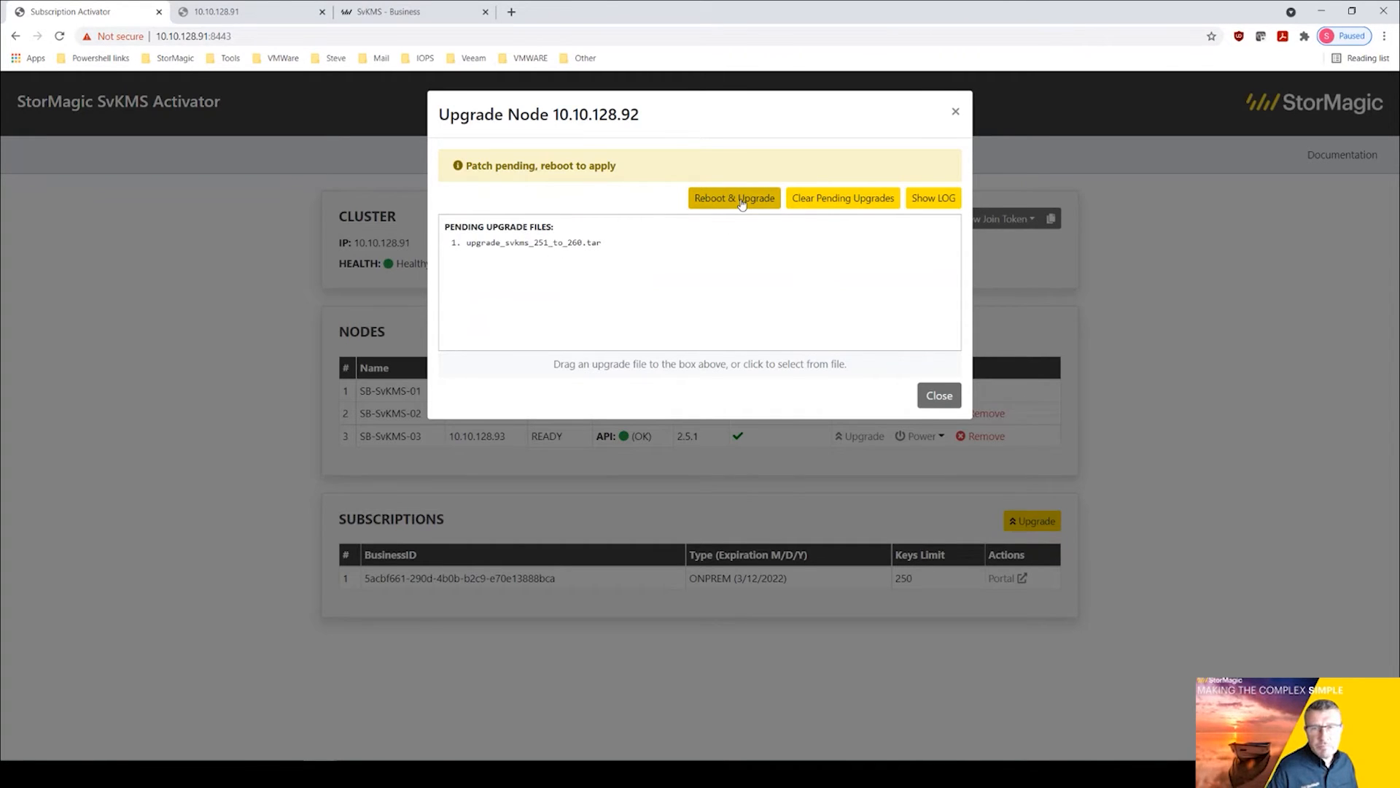
{"action": "left_click", "coordinate": [740, 200]}
{"action": "left_click", "coordinate": [878, 251]}
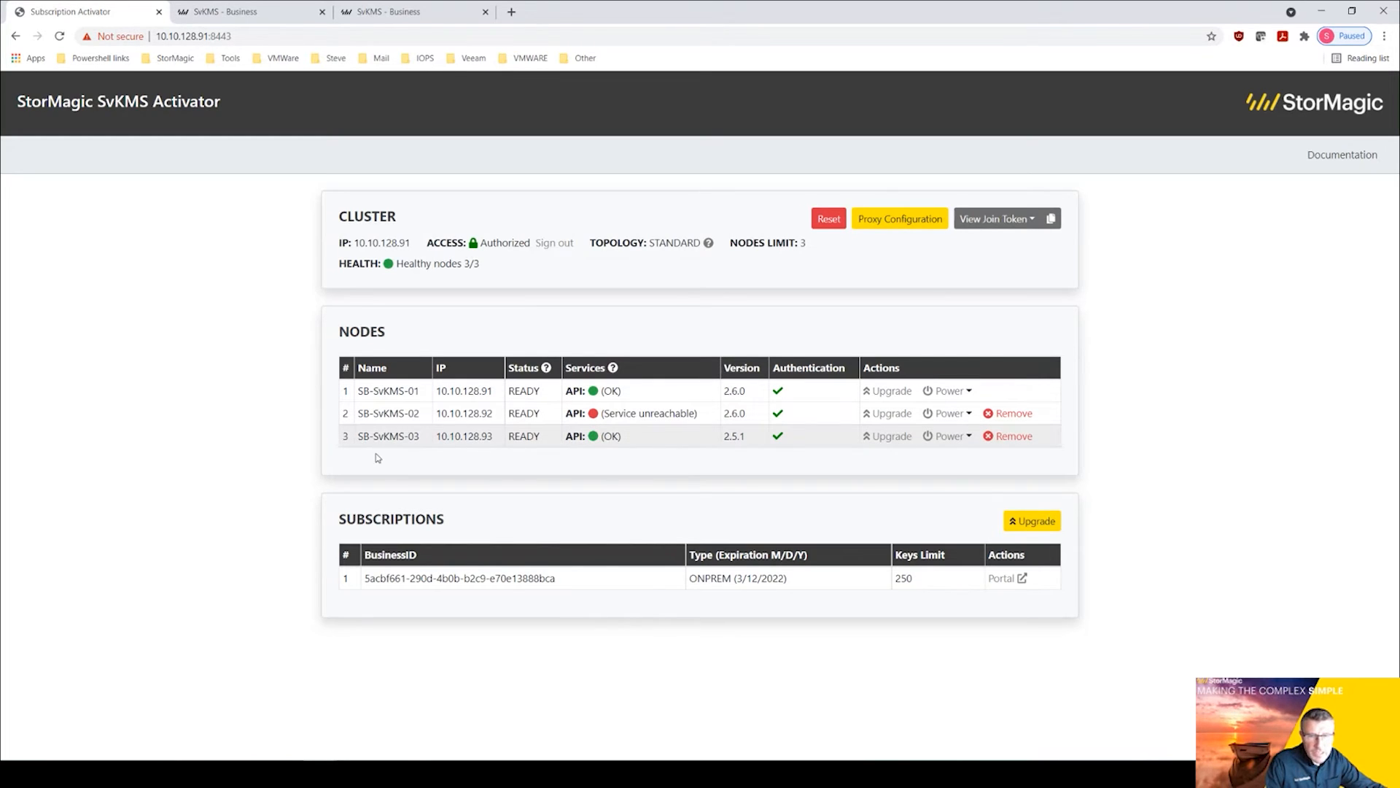
Step: Load upgrade_svkms_251_to_260.tar onto node 10.10.128.93 and reboot the node to apply the upgrade
{"action": "left_click", "coordinate": [886, 436]}
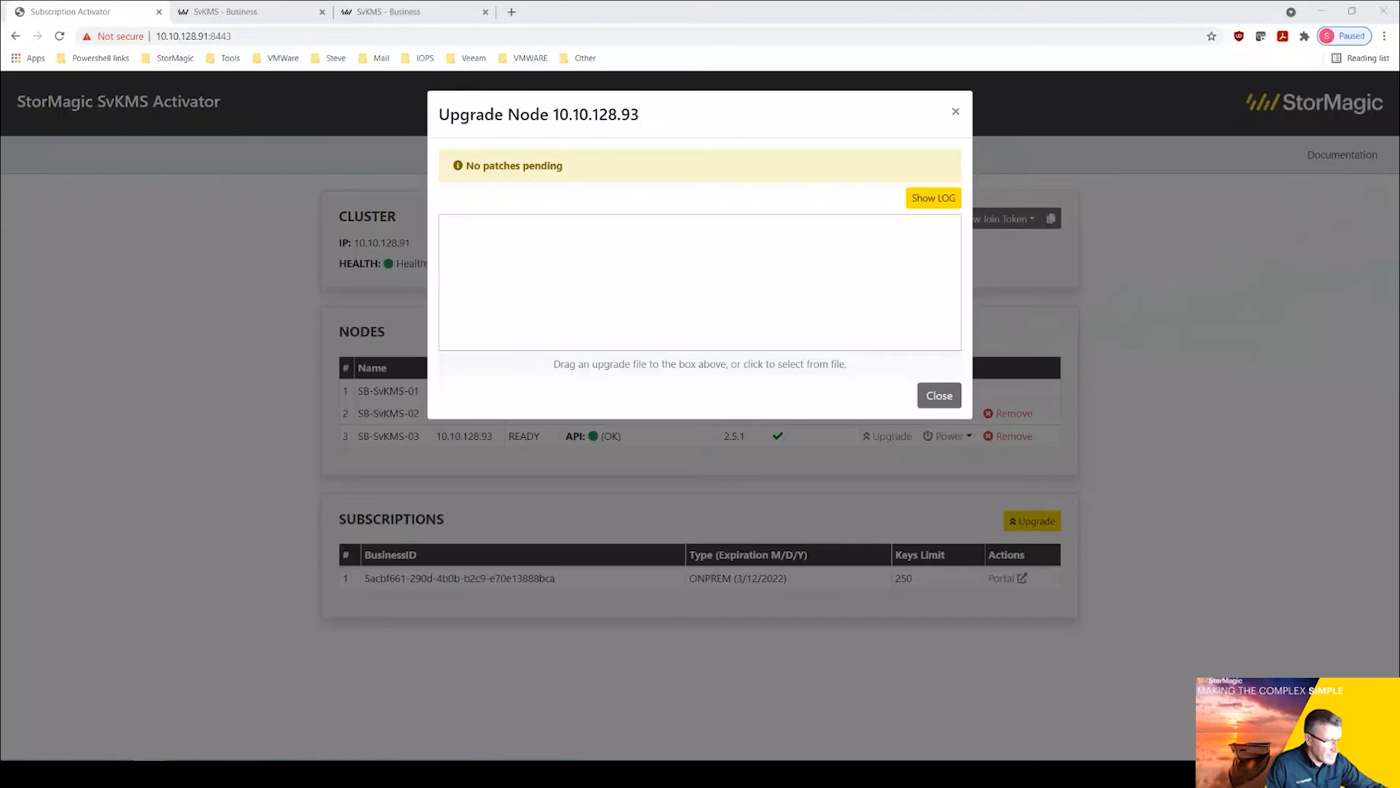
{"action": "left_click_drag", "start_coordinate": [2, 369], "coordinate": [518, 478]}
{"action": "scroll", "coordinate": [452, 591], "scroll_direction": "down", "scroll_amount": 1}
{"action": "left_click_drag", "start_coordinate": [419, 622], "coordinate": [700, 288]}
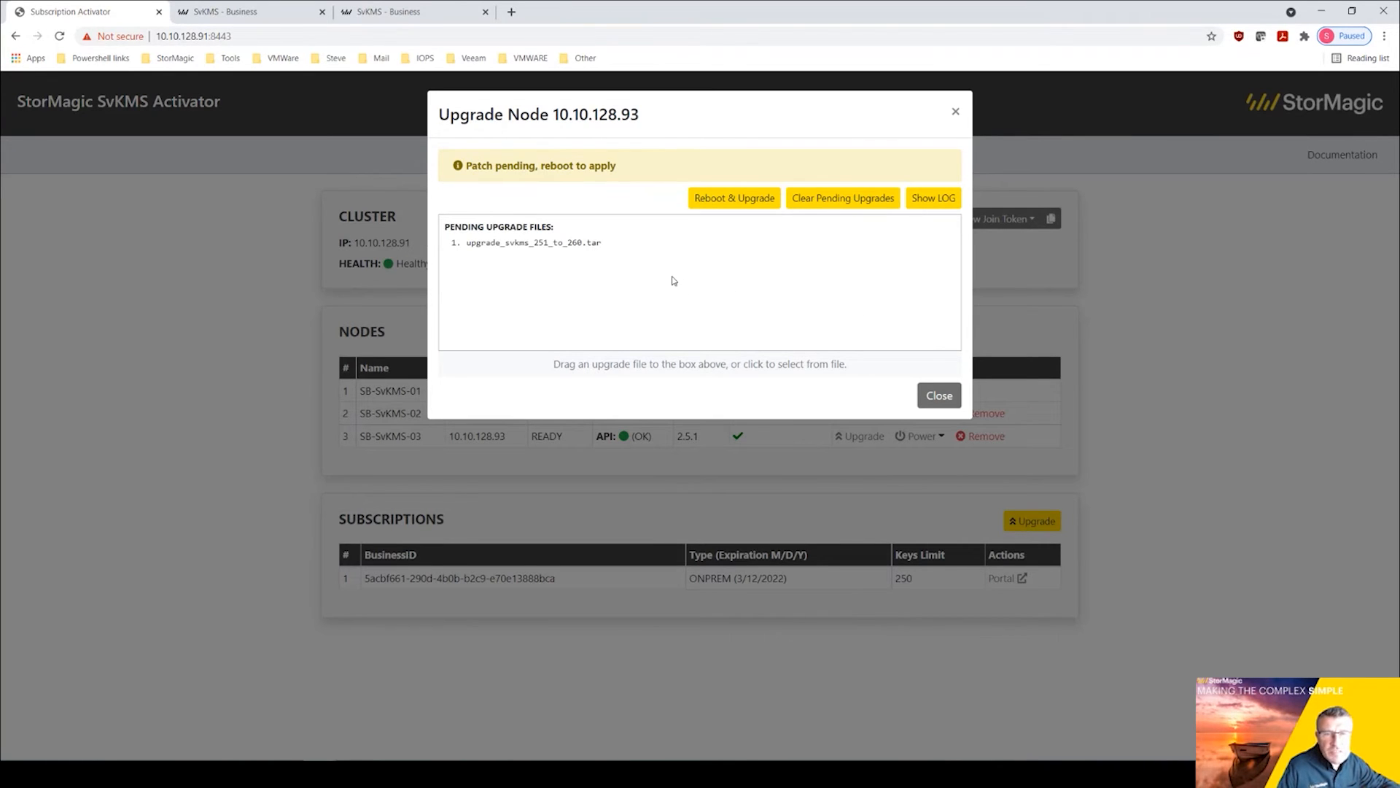
{"action": "left_click", "coordinate": [735, 203]}
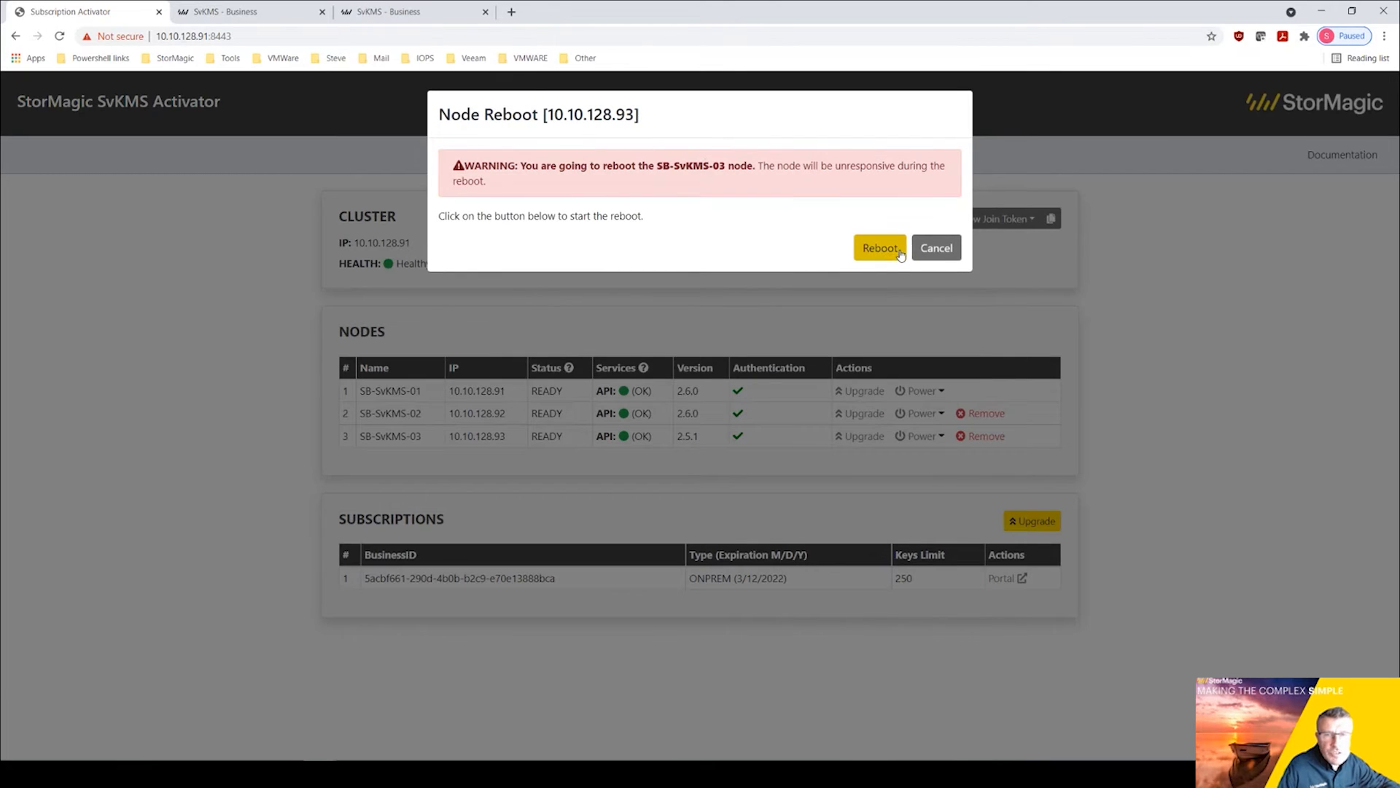
{"action": "left_click", "coordinate": [881, 248]}
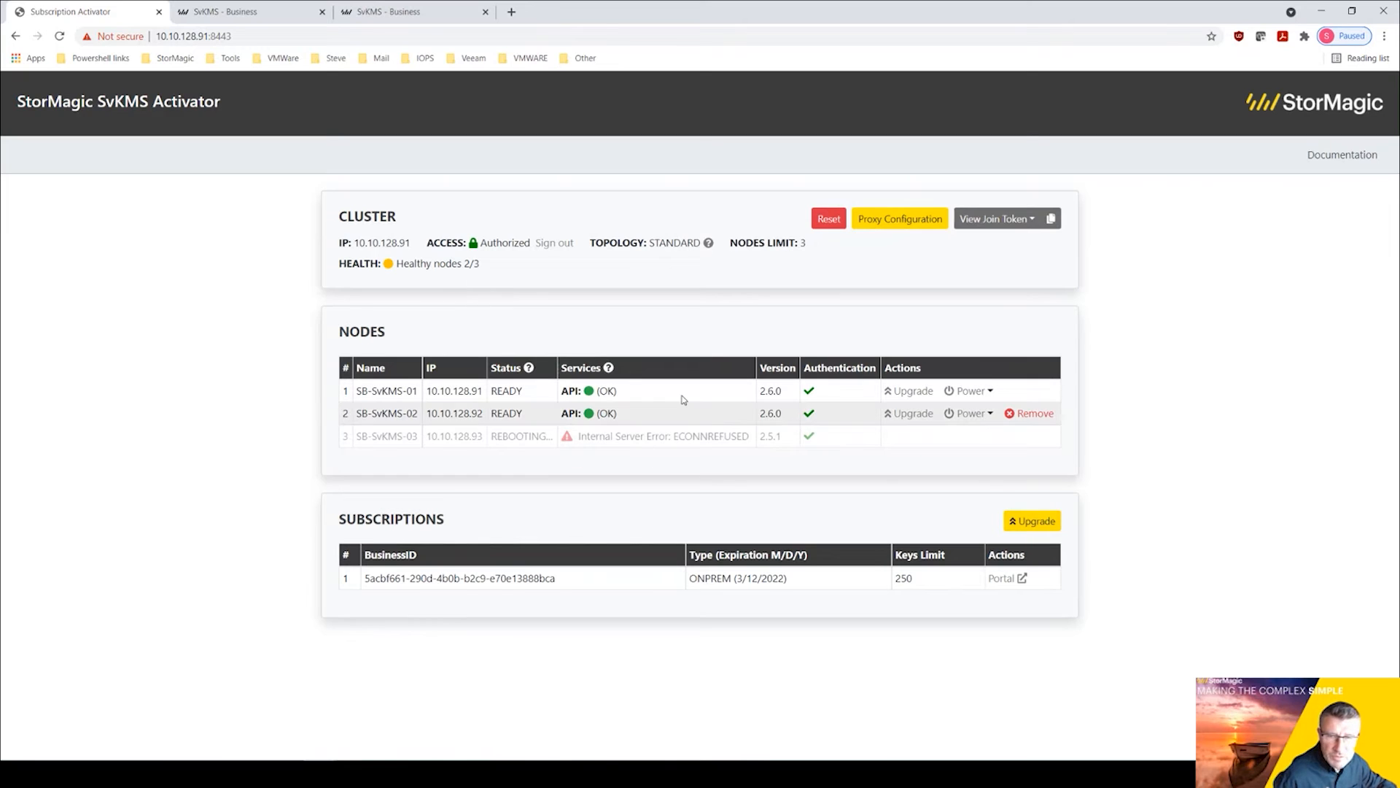
Step: Try to sign in again to the 10.10.128.91 web portal as administrator with the account password
{"action": "left_click", "coordinate": [270, 11]}
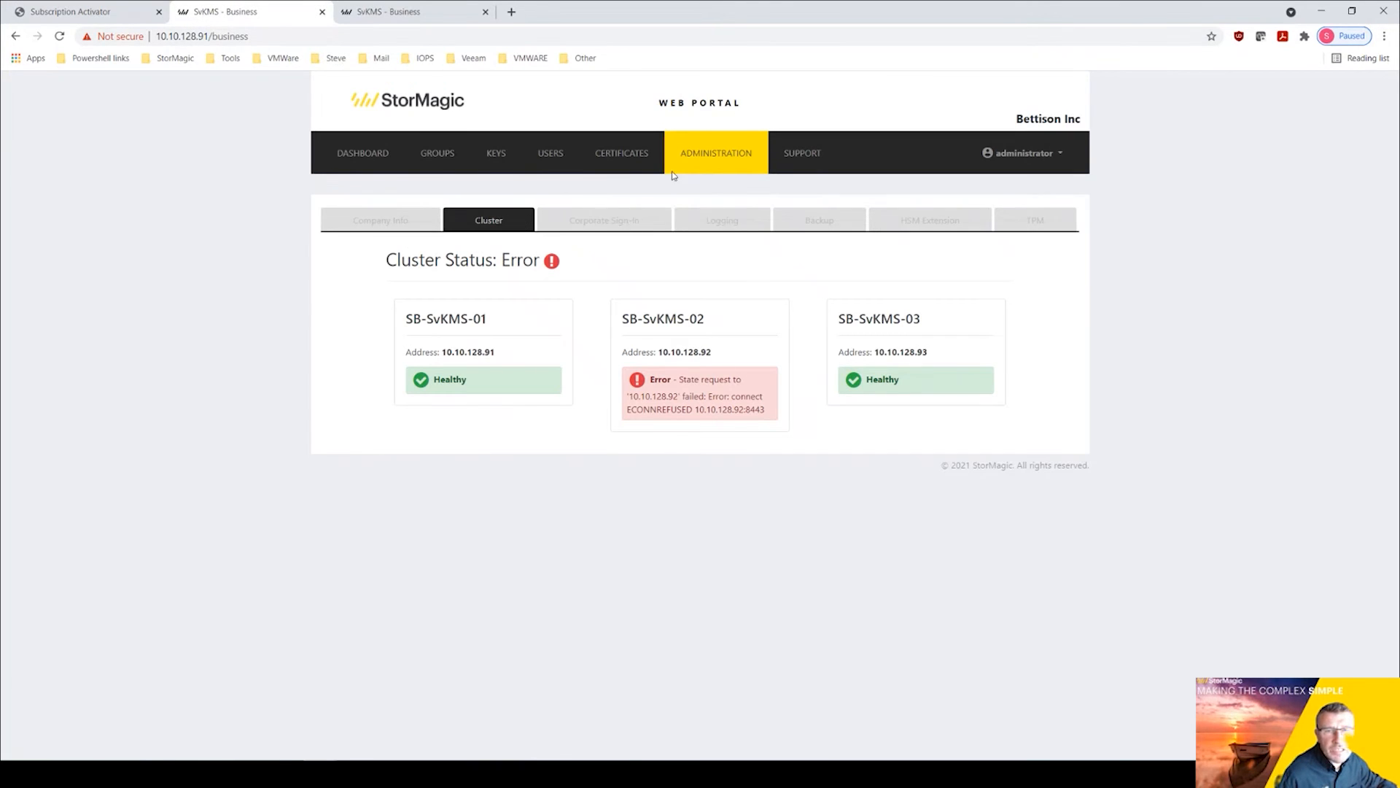
{"action": "left_click", "coordinate": [646, 157]}
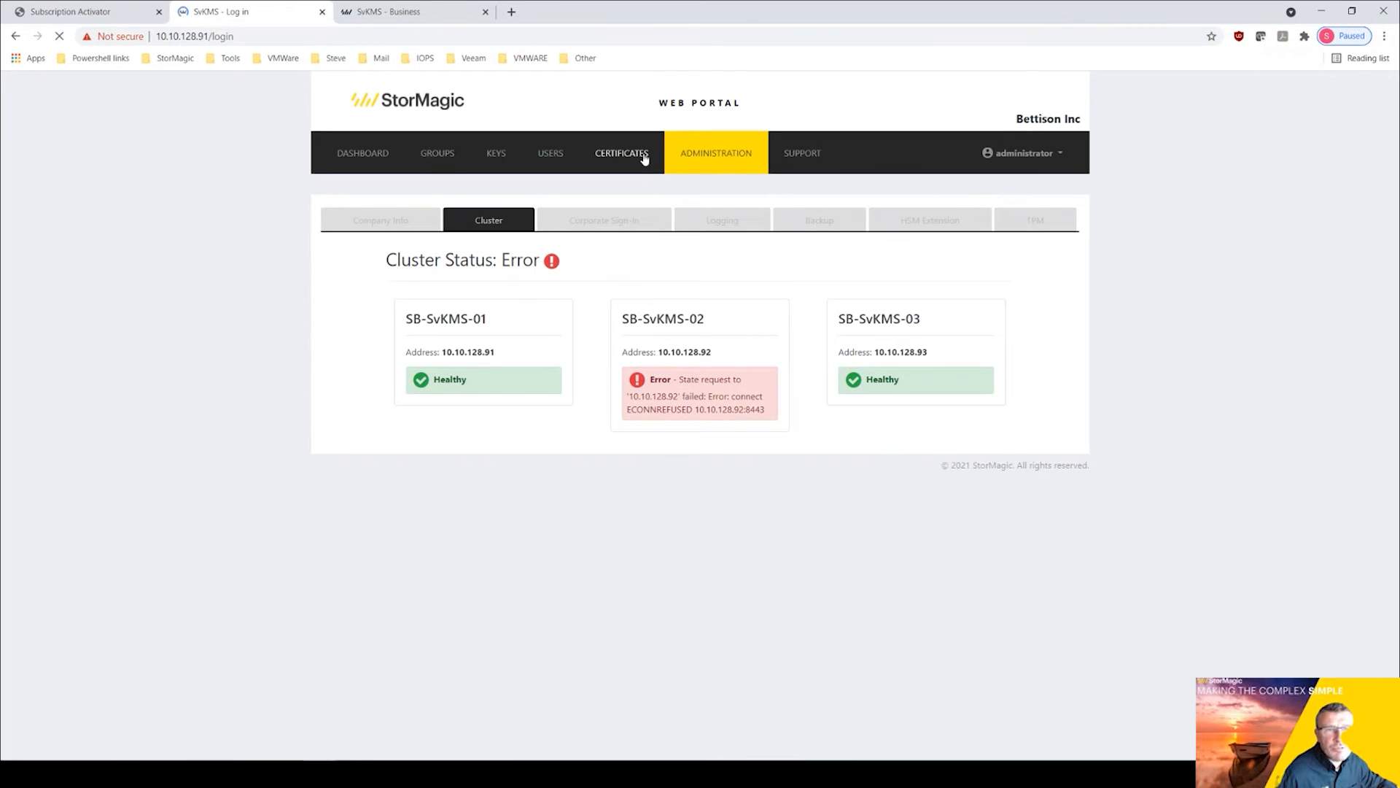
{"action": "left_click", "coordinate": [704, 247]}
{"action": "left_click", "coordinate": [719, 295]}
{"action": "left_click", "coordinate": [698, 283]}
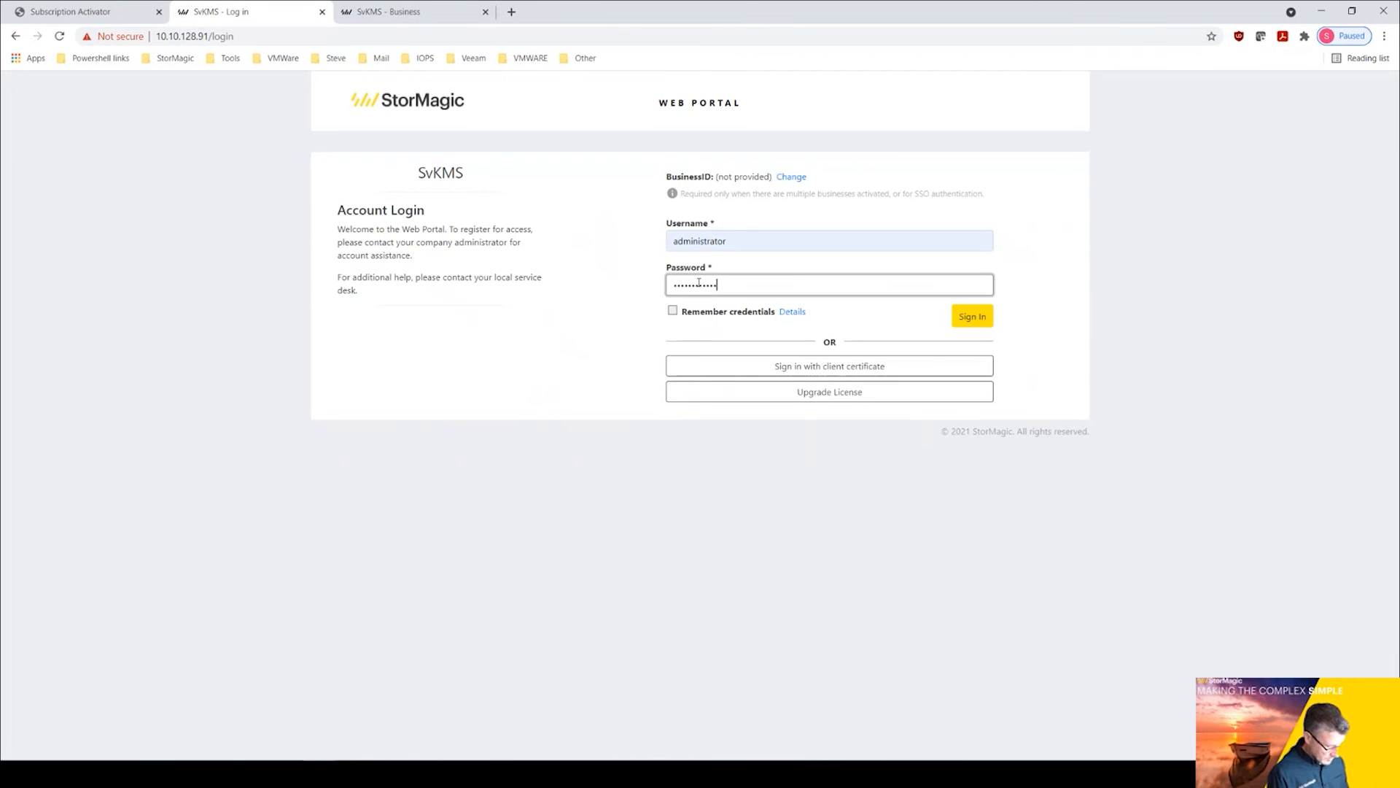
{"action": "key", "text": "Return"}
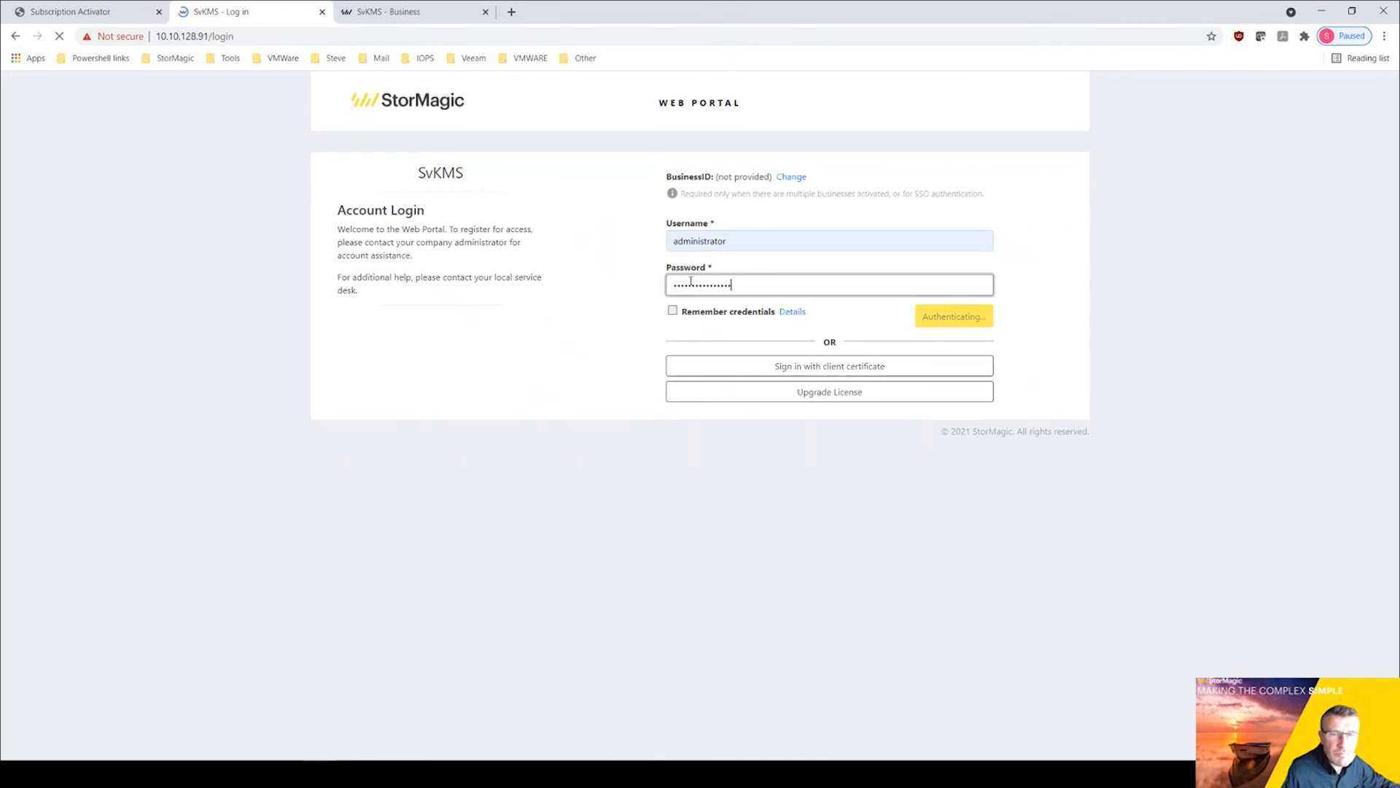
Step: Sign in to the 10.10.128.91 web portal by re-entering the administrator username and the account password
{"action": "left_click", "coordinate": [723, 293]}
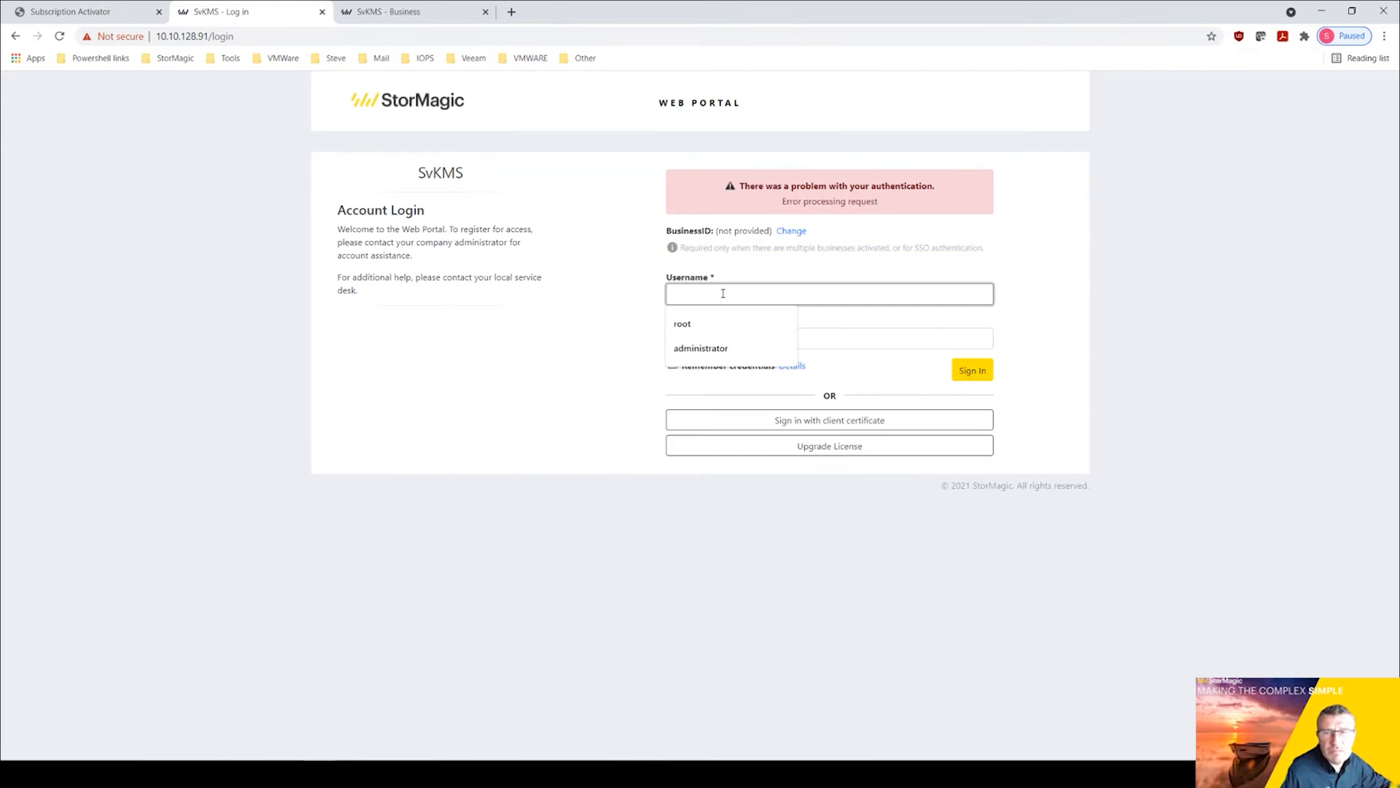
{"action": "left_click", "coordinate": [702, 348]}
{"action": "left_click", "coordinate": [691, 339]}
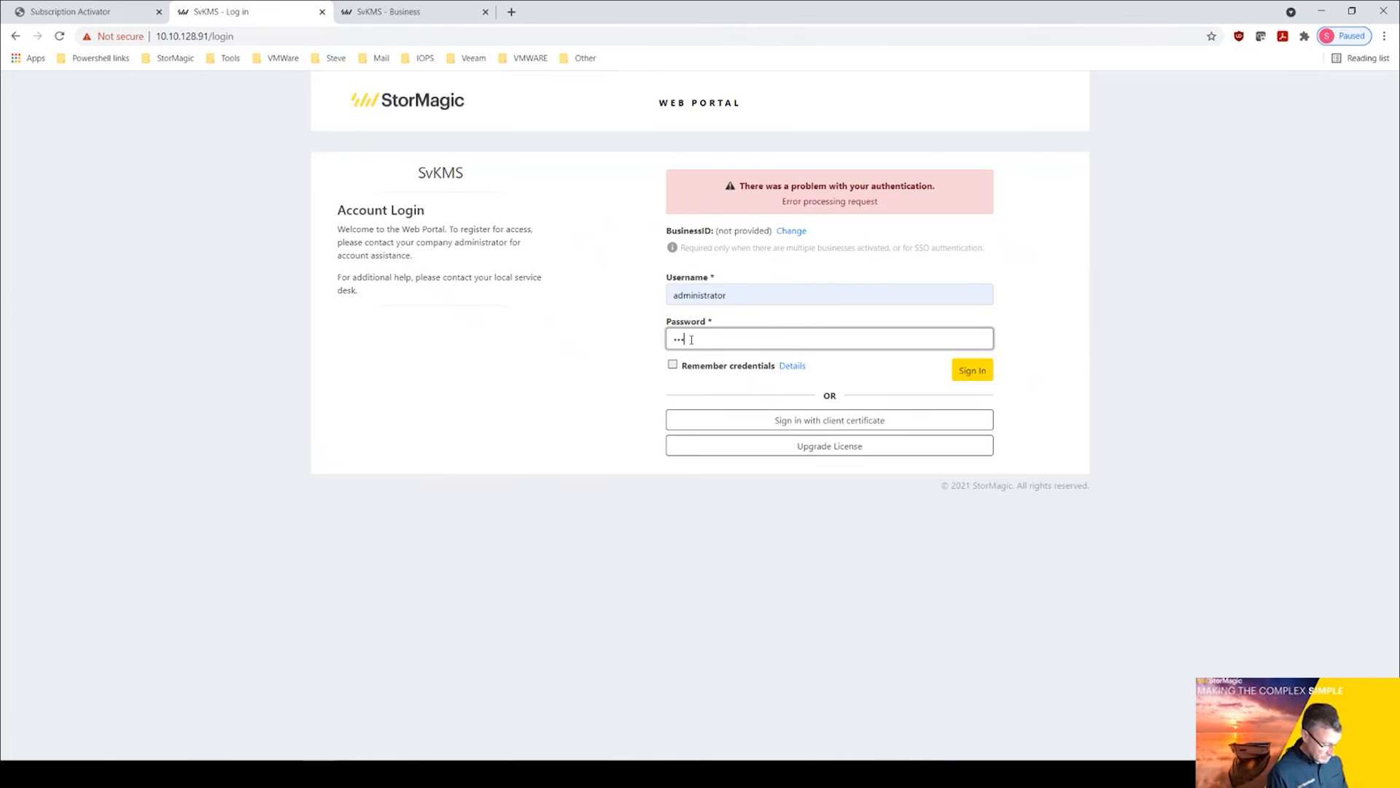
{"action": "type", "text": "•••"}
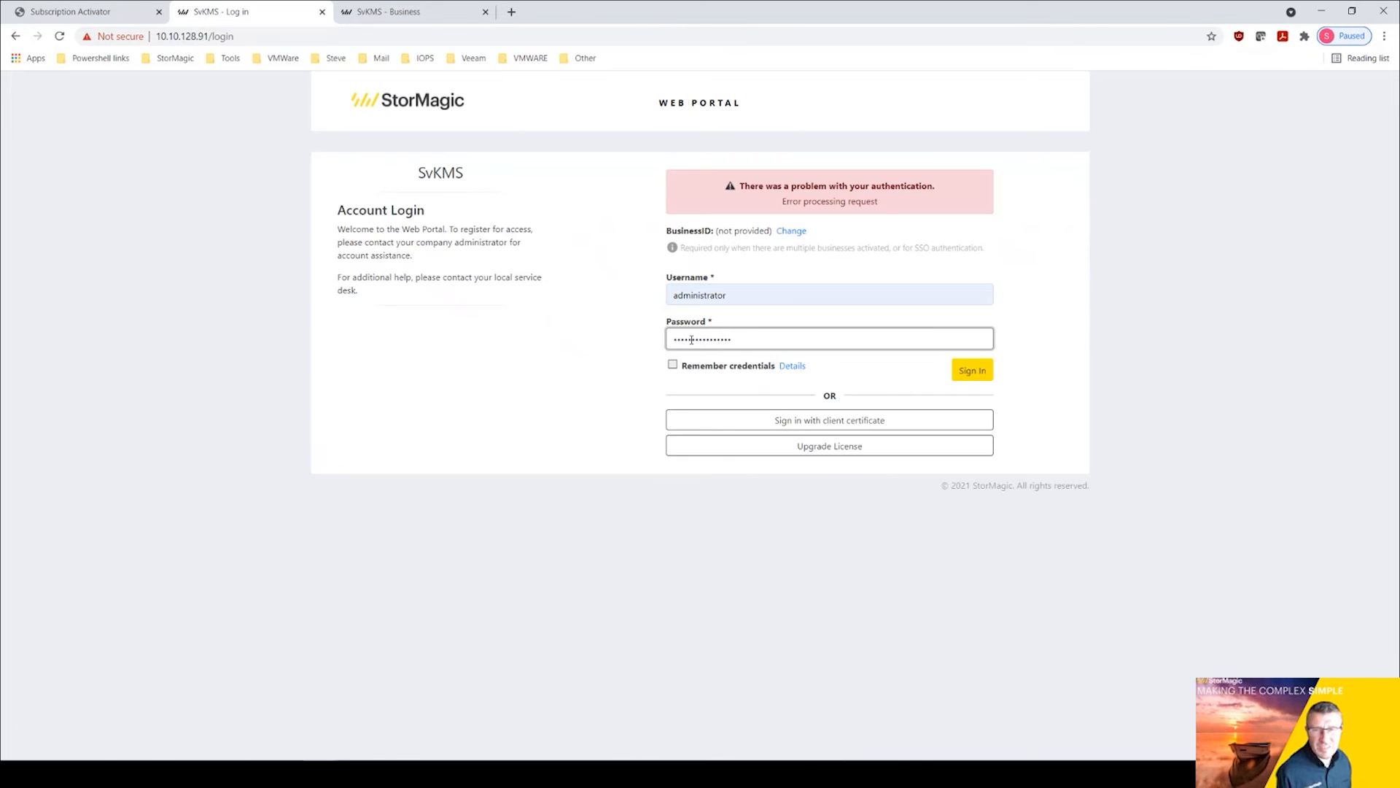
{"action": "key", "text": "Return"}
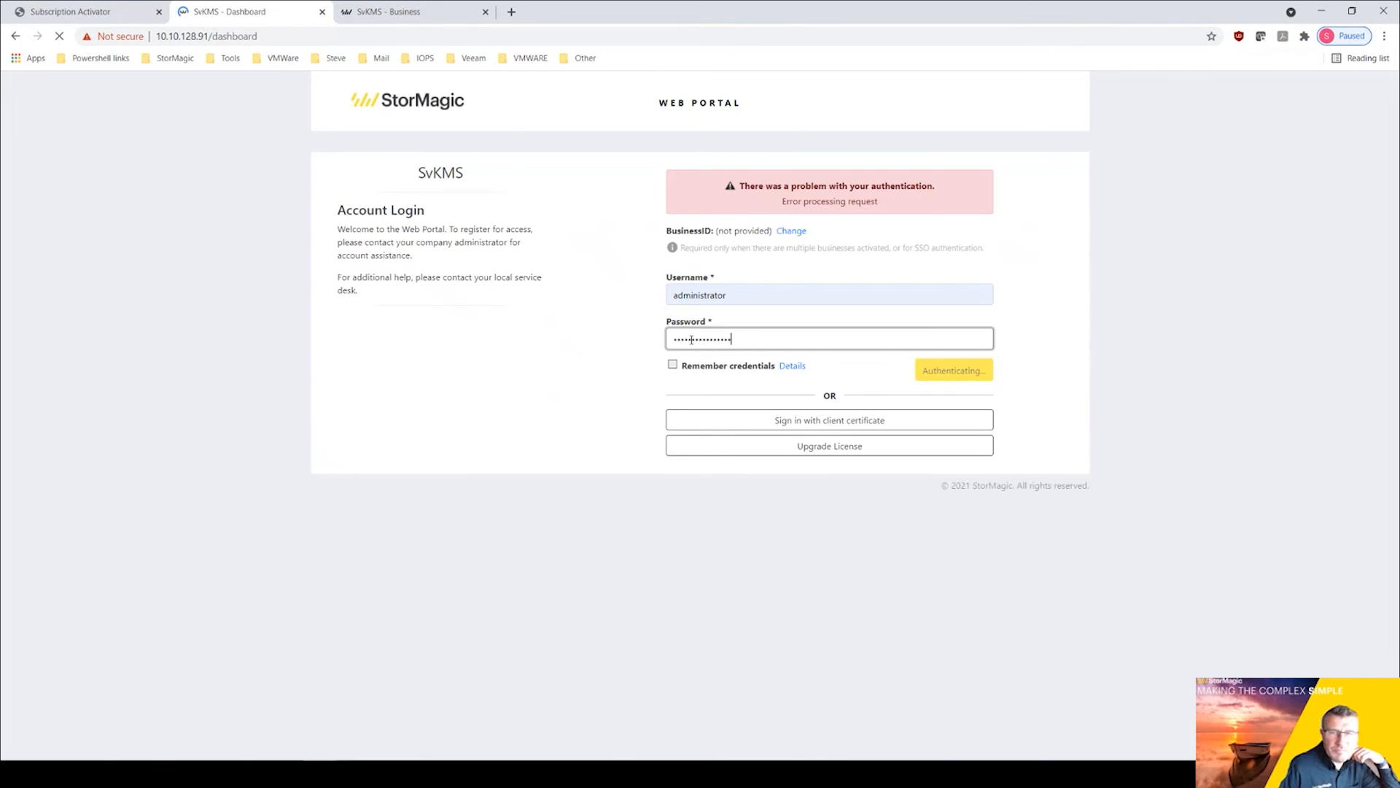
Step: Review the stored keys and the dashboard in the web portal, and return to the SvKMS Activator
{"action": "left_click", "coordinate": [497, 157]}
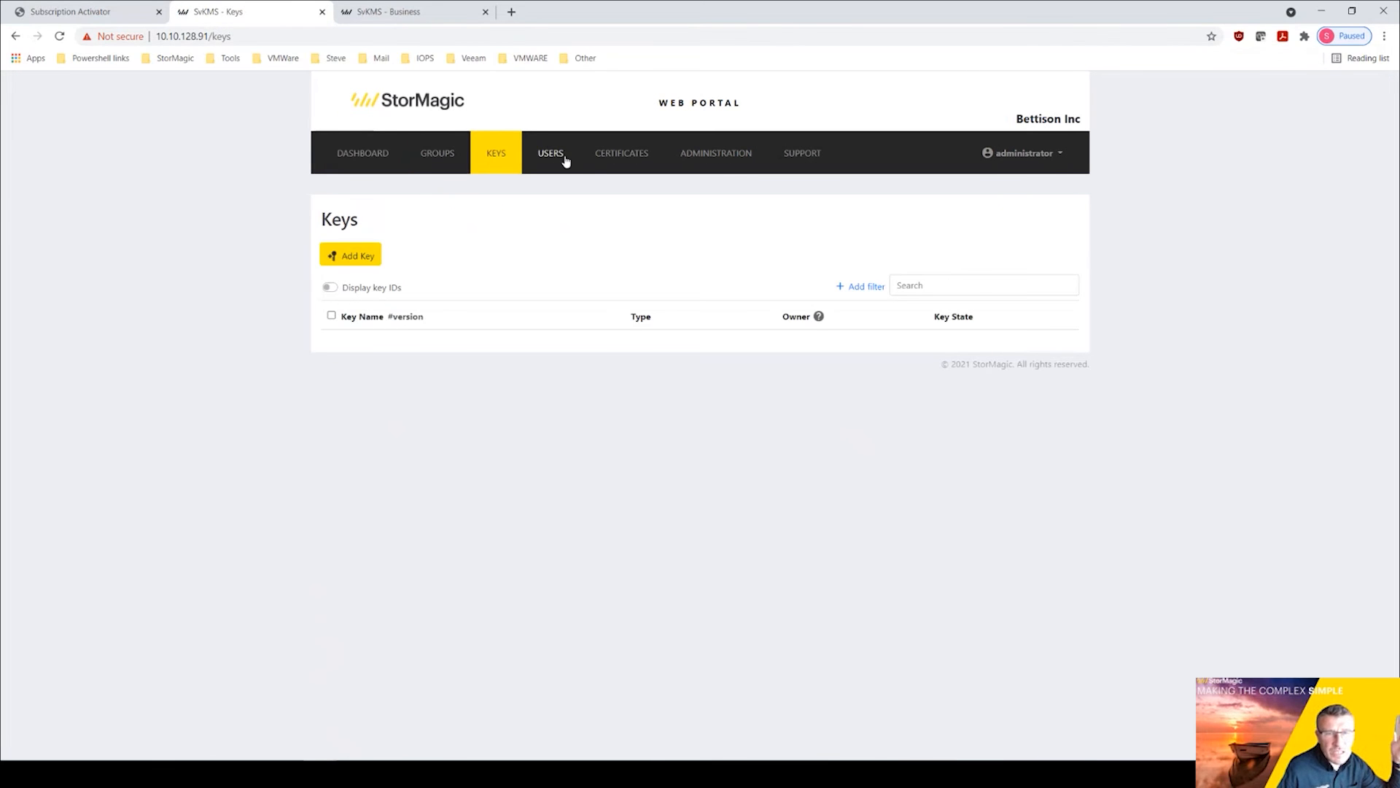
{"action": "scroll", "coordinate": [959, 434], "scroll_direction": "down", "scroll_amount": 1}
{"action": "scroll", "coordinate": [956, 435], "scroll_direction": "up", "scroll_amount": 1}
{"action": "left_click", "coordinate": [437, 155]}
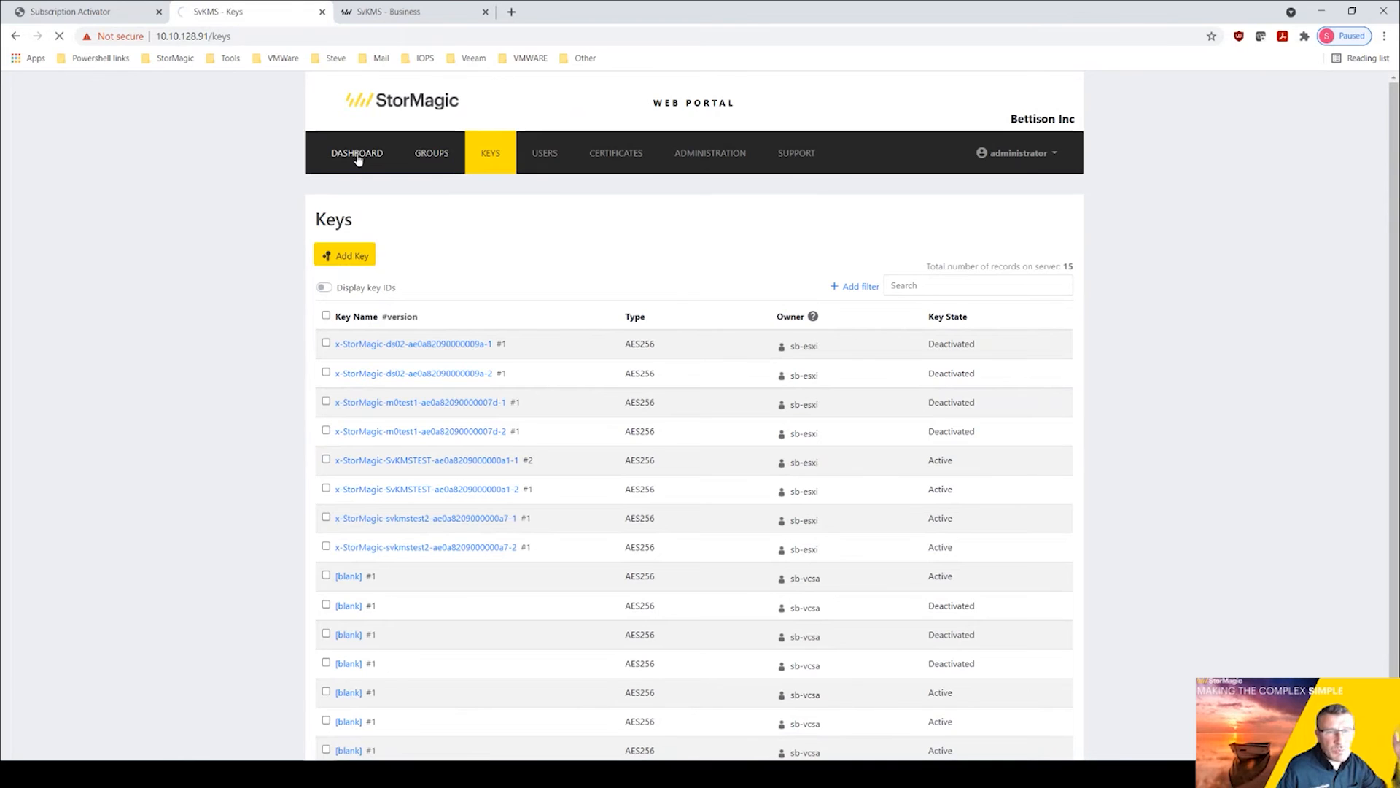
{"action": "left_click", "coordinate": [361, 155]}
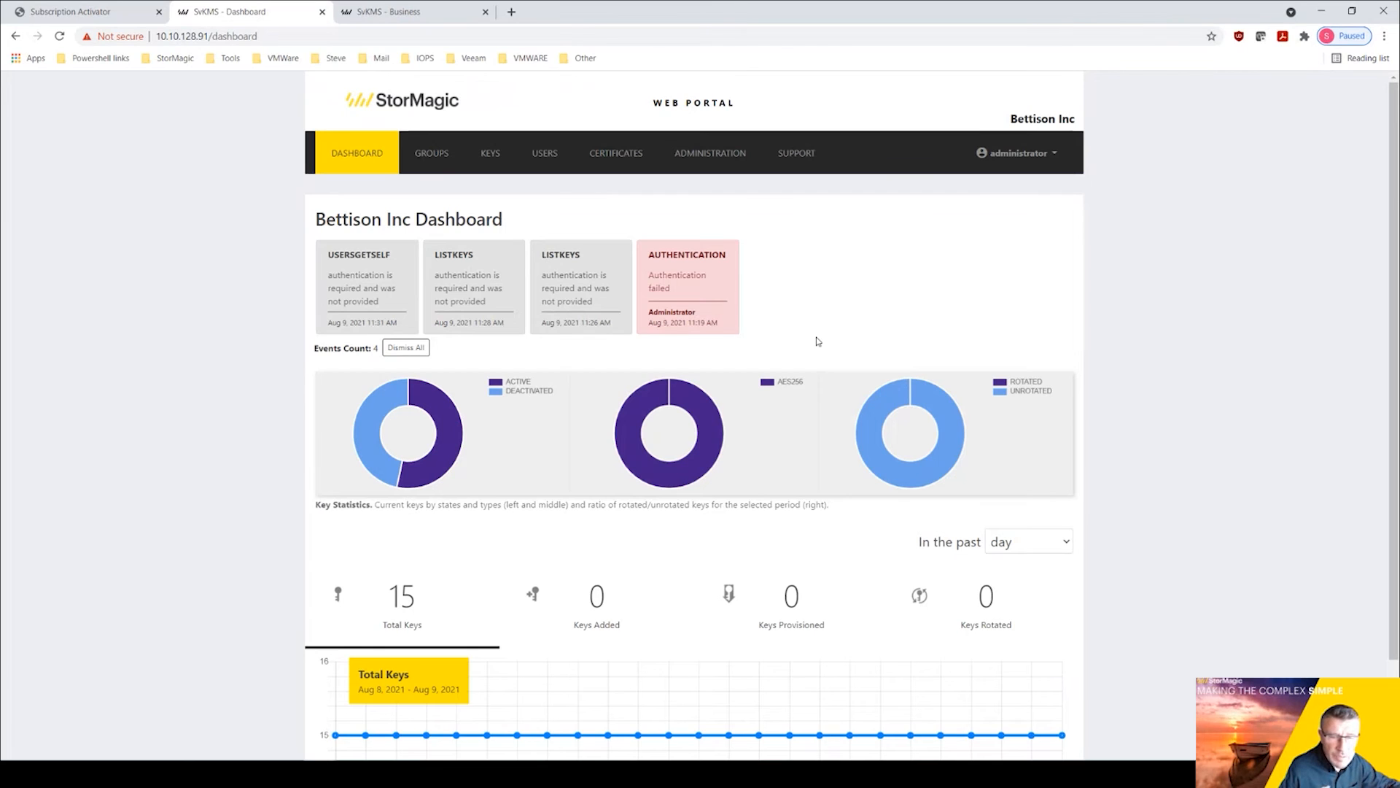
{"action": "left_click", "coordinate": [113, 17]}
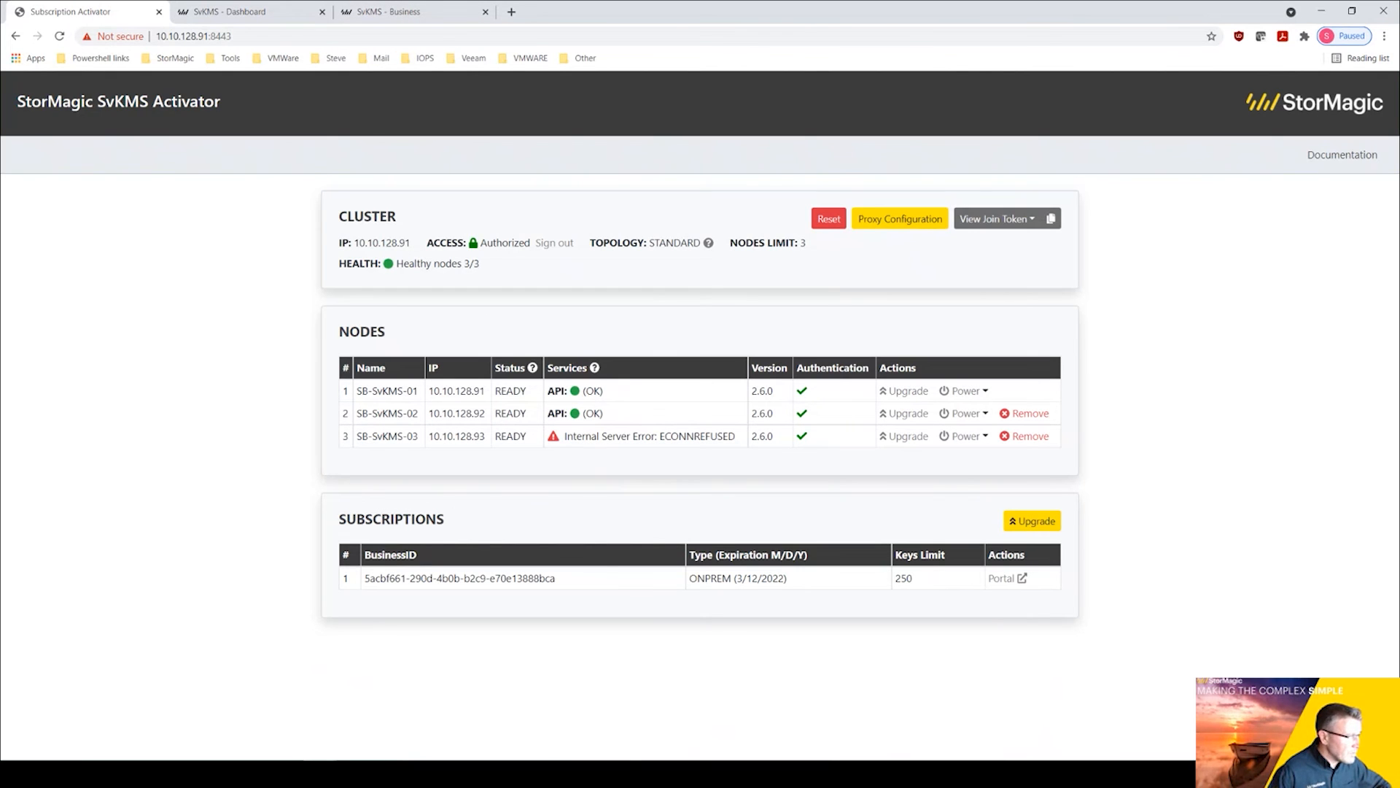
Step: Bring the SvKMS 2.6 Upgrade documentation page into the browser window and read through its preparation and upgrade process
{"action": "left_click_drag", "start_coordinate": [0, 191], "coordinate": [641, 14]}
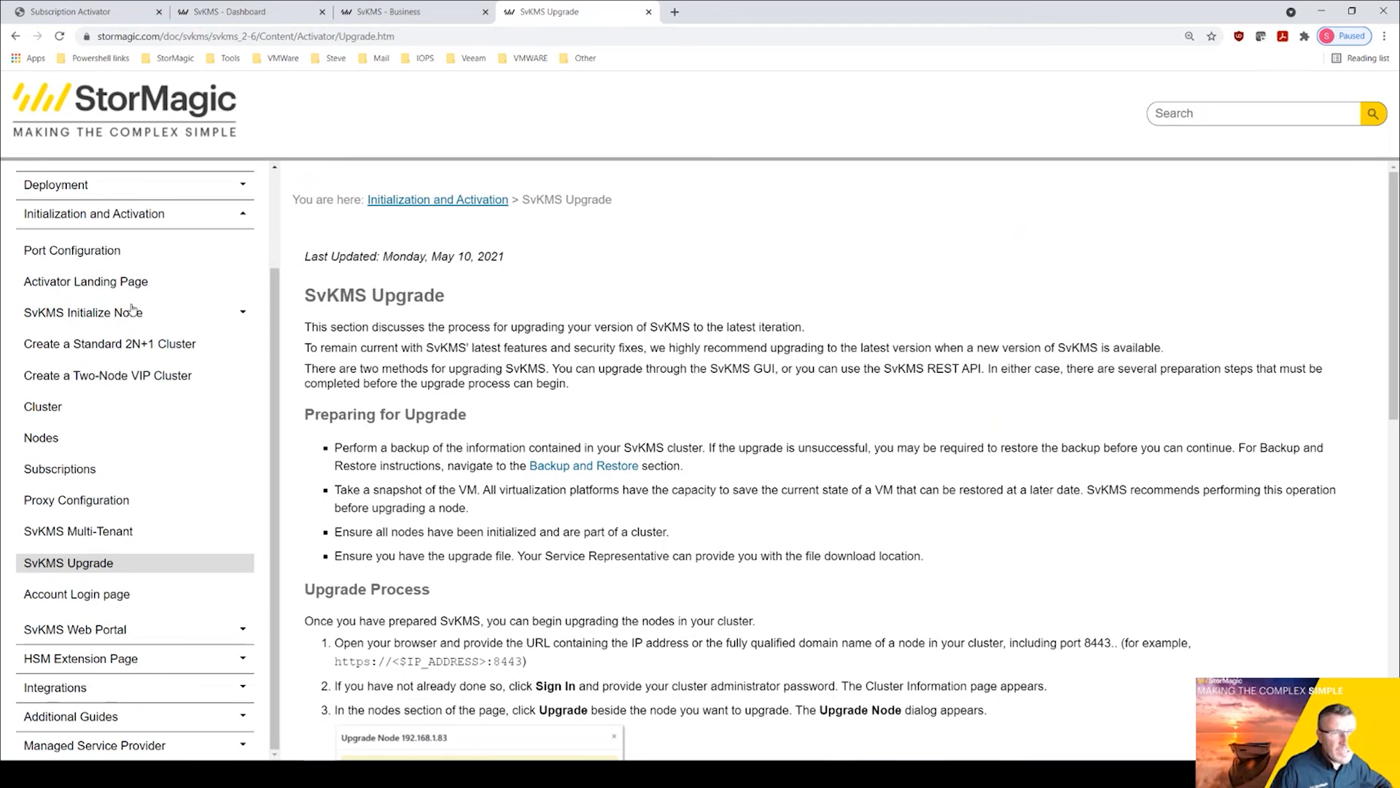
{"action": "scroll", "coordinate": [185, 381], "scroll_direction": "up", "scroll_amount": 2}
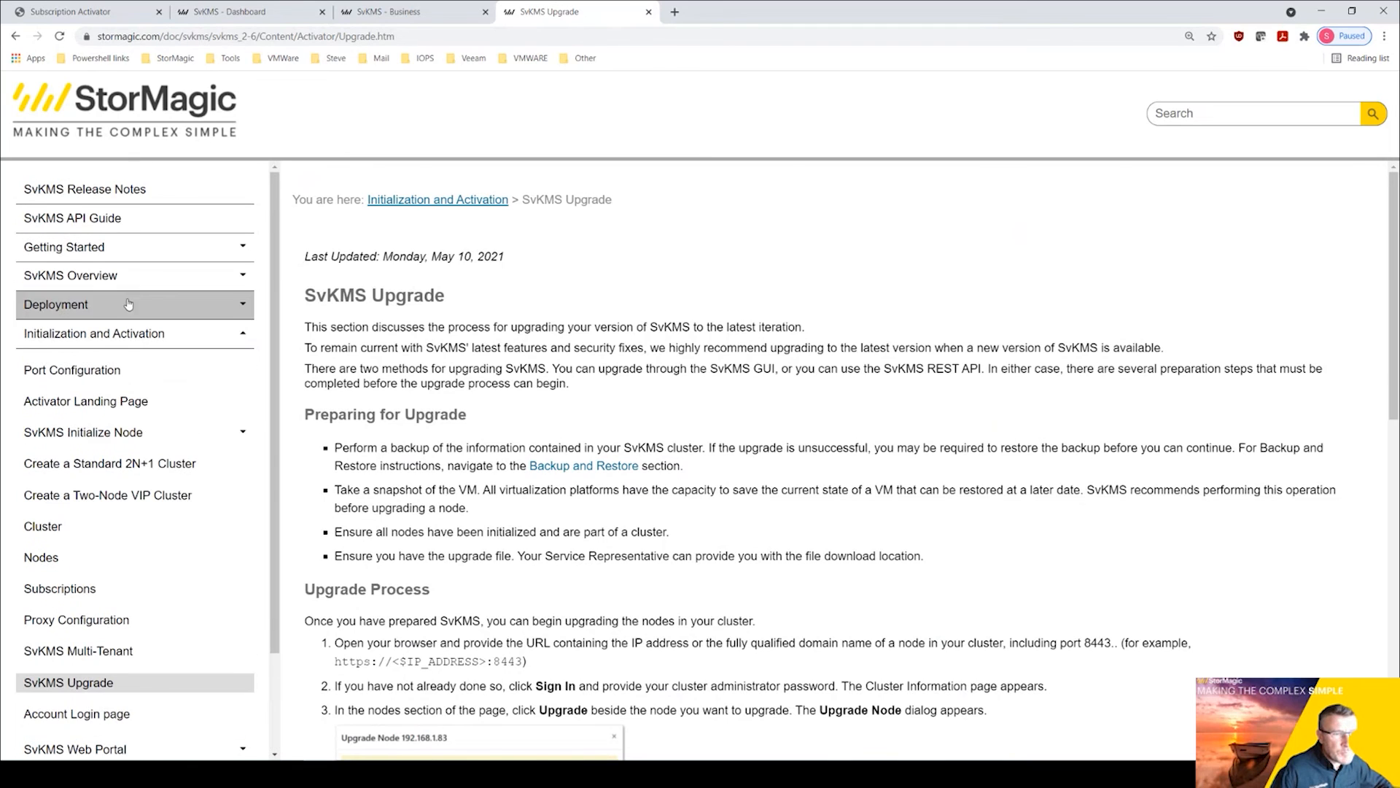
{"action": "scroll", "coordinate": [131, 452], "scroll_direction": "down", "scroll_amount": 2}
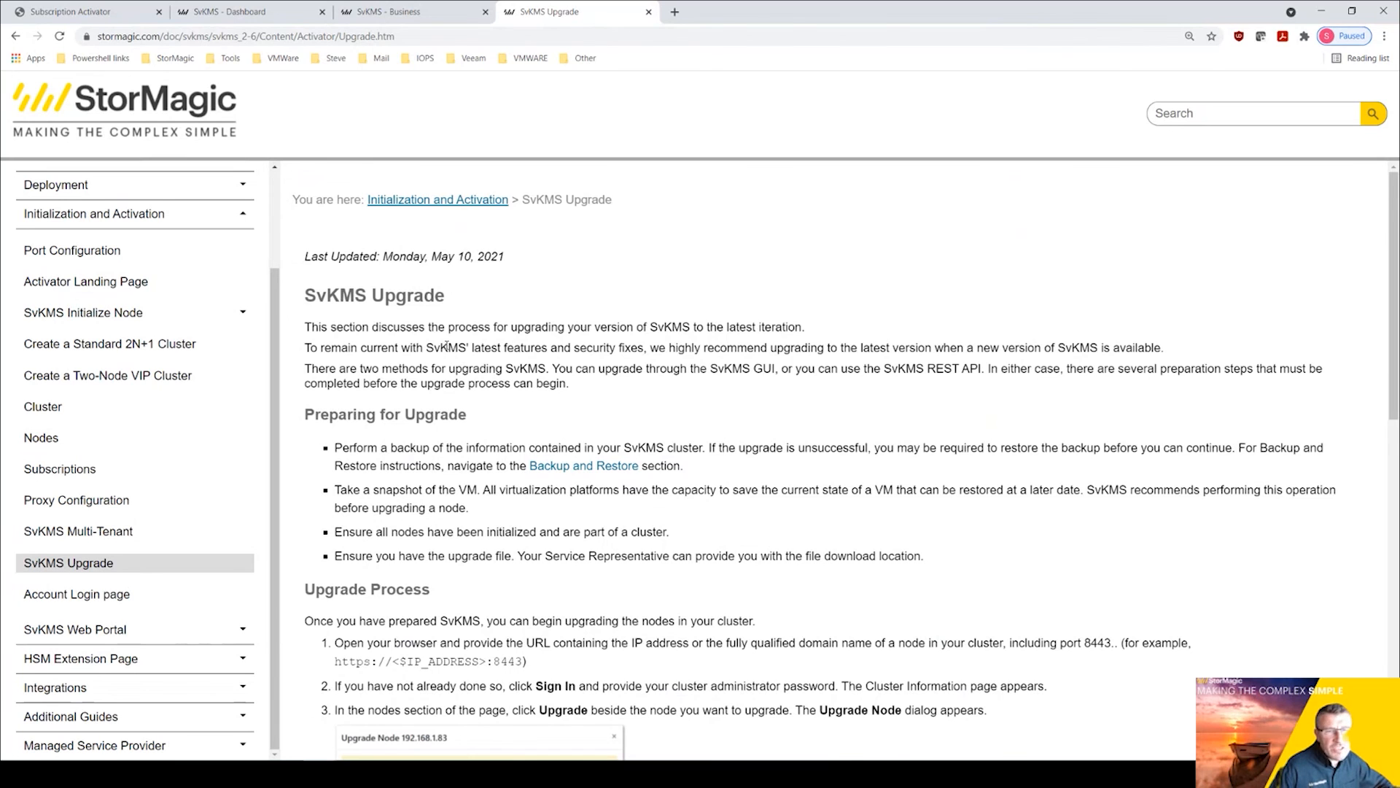
{"action": "scroll", "coordinate": [460, 362], "scroll_direction": "down", "scroll_amount": 5}
{"action": "scroll", "coordinate": [706, 414], "scroll_direction": "down", "scroll_amount": 5}
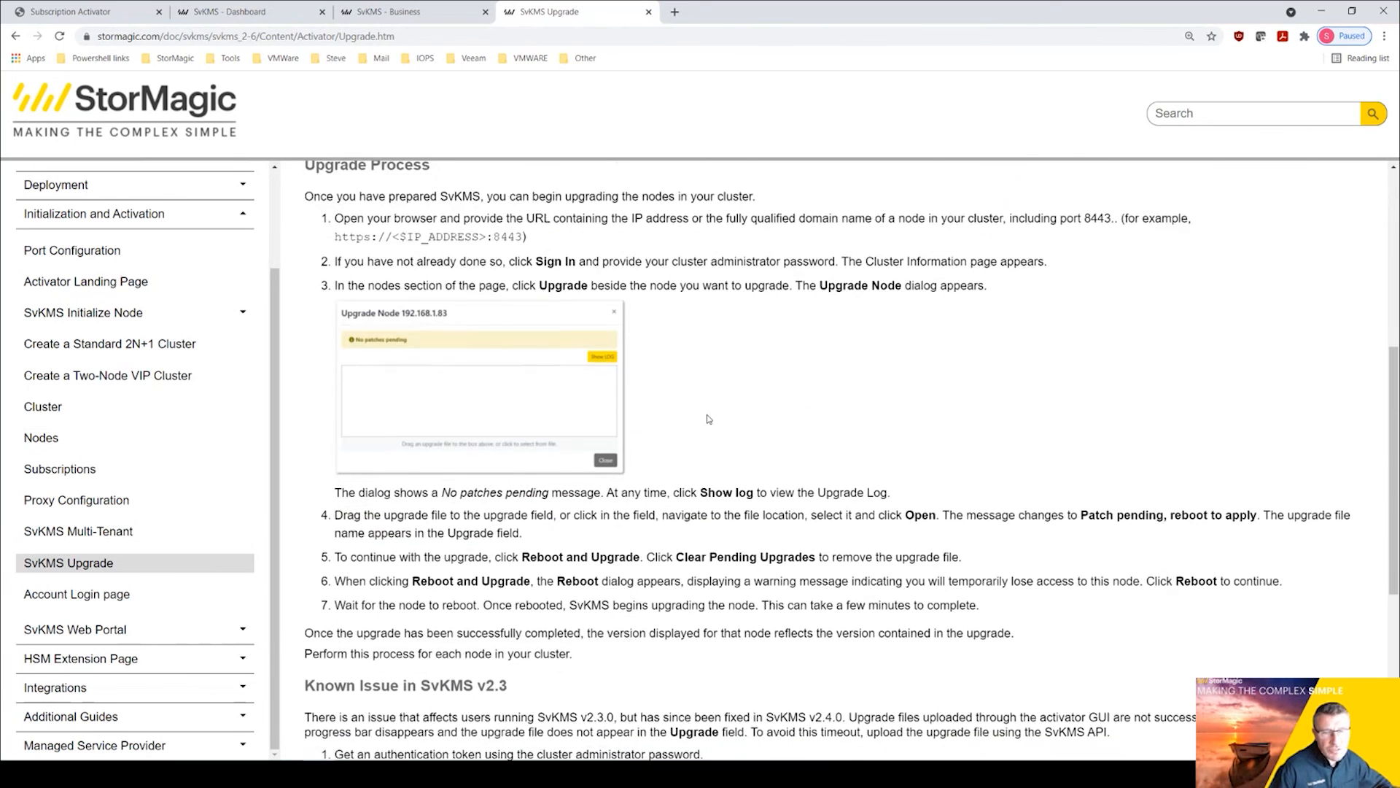
{"action": "scroll", "coordinate": [707, 414], "scroll_direction": "up", "scroll_amount": 6}
{"action": "scroll", "coordinate": [707, 419], "scroll_direction": "up", "scroll_amount": 5}
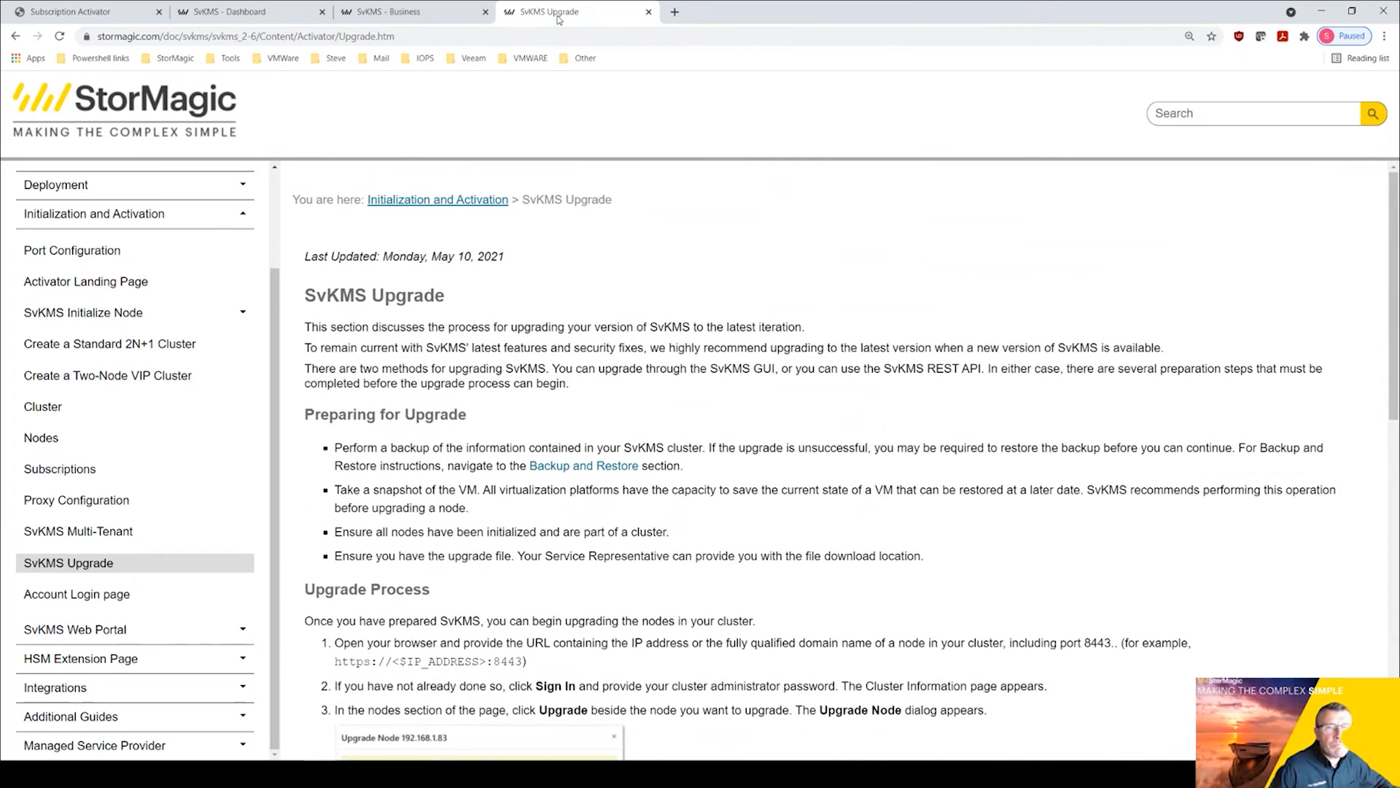
Step: Check all node versions in the Activator and the cluster status in the 10.10.128.91 portal's administration area
{"action": "left_click", "coordinate": [87, 13]}
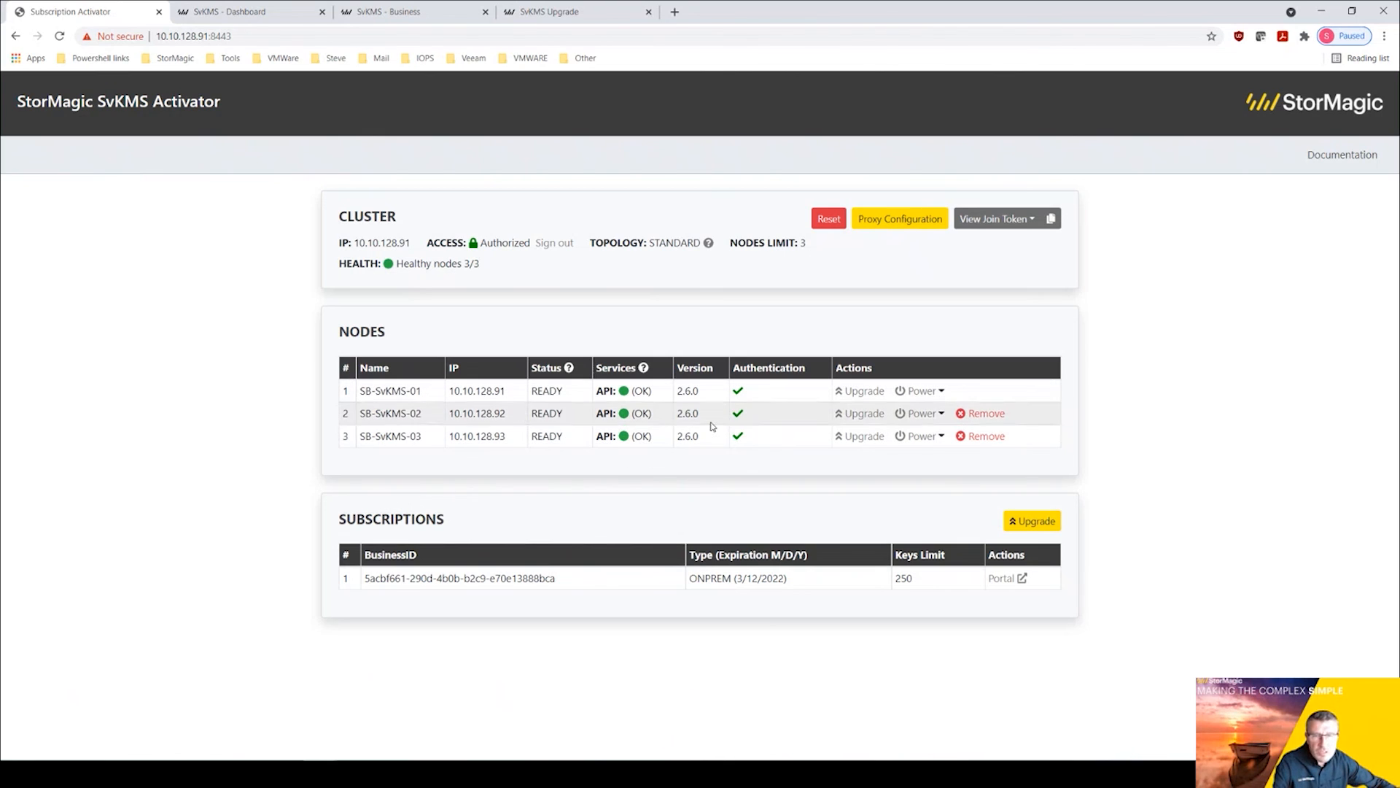
{"action": "left_click", "coordinate": [248, 13]}
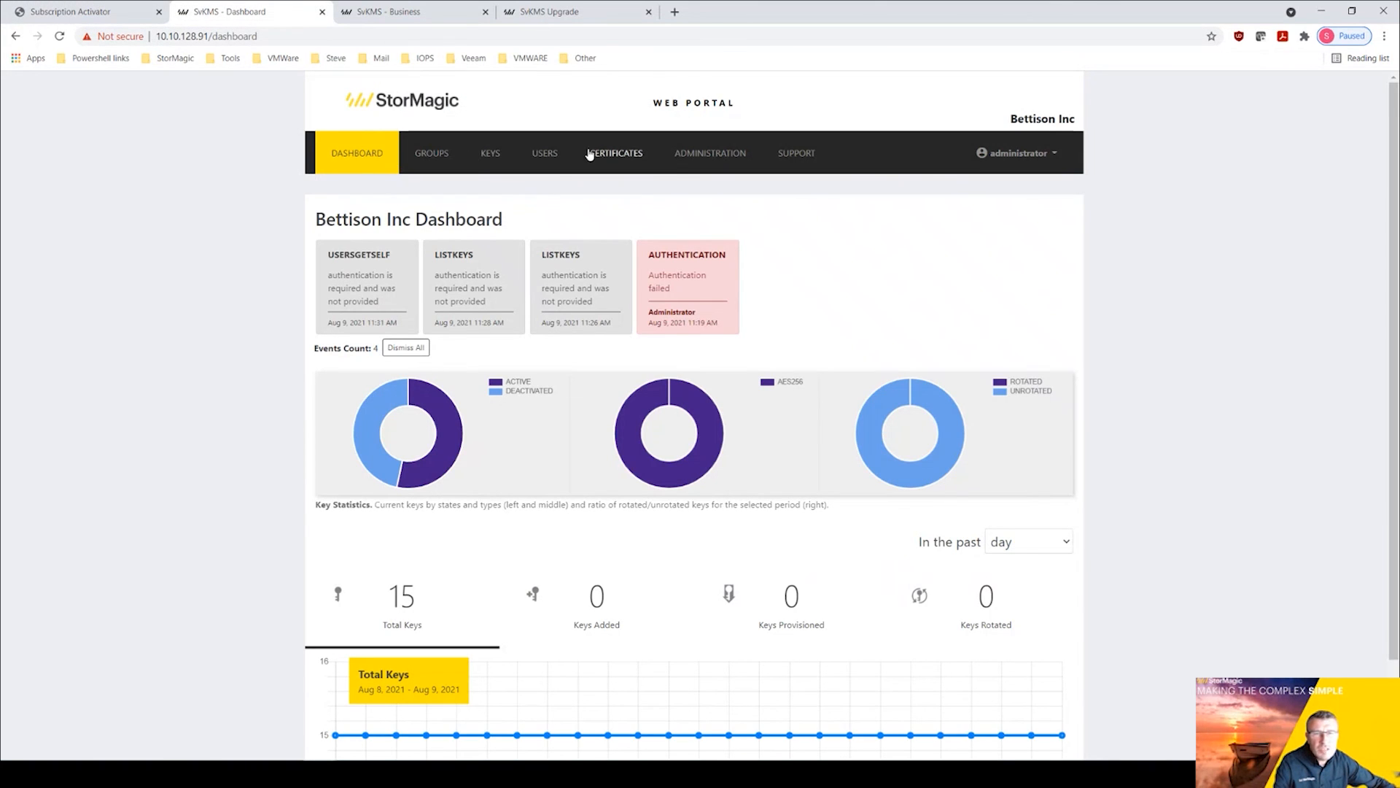
{"action": "left_click", "coordinate": [693, 154]}
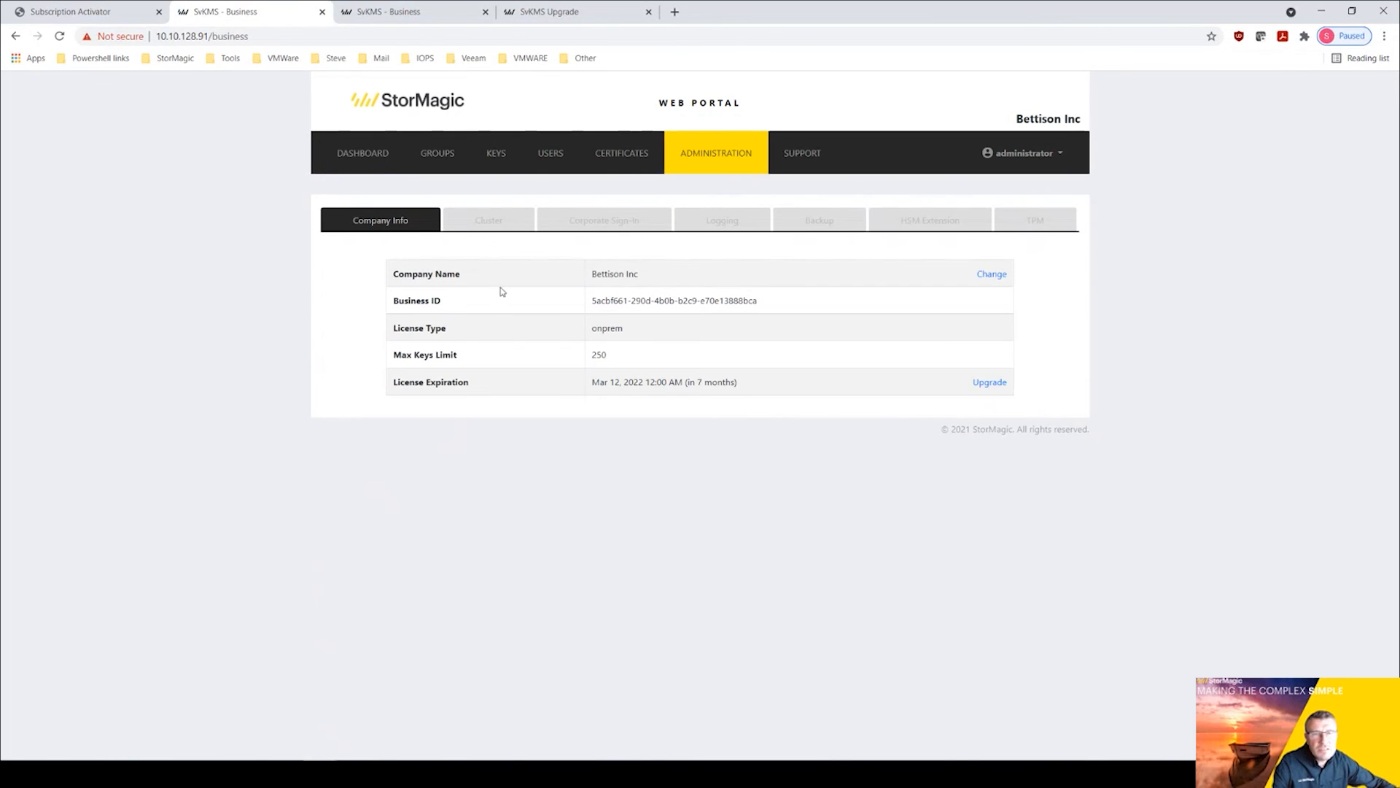
{"action": "left_click", "coordinate": [489, 222]}
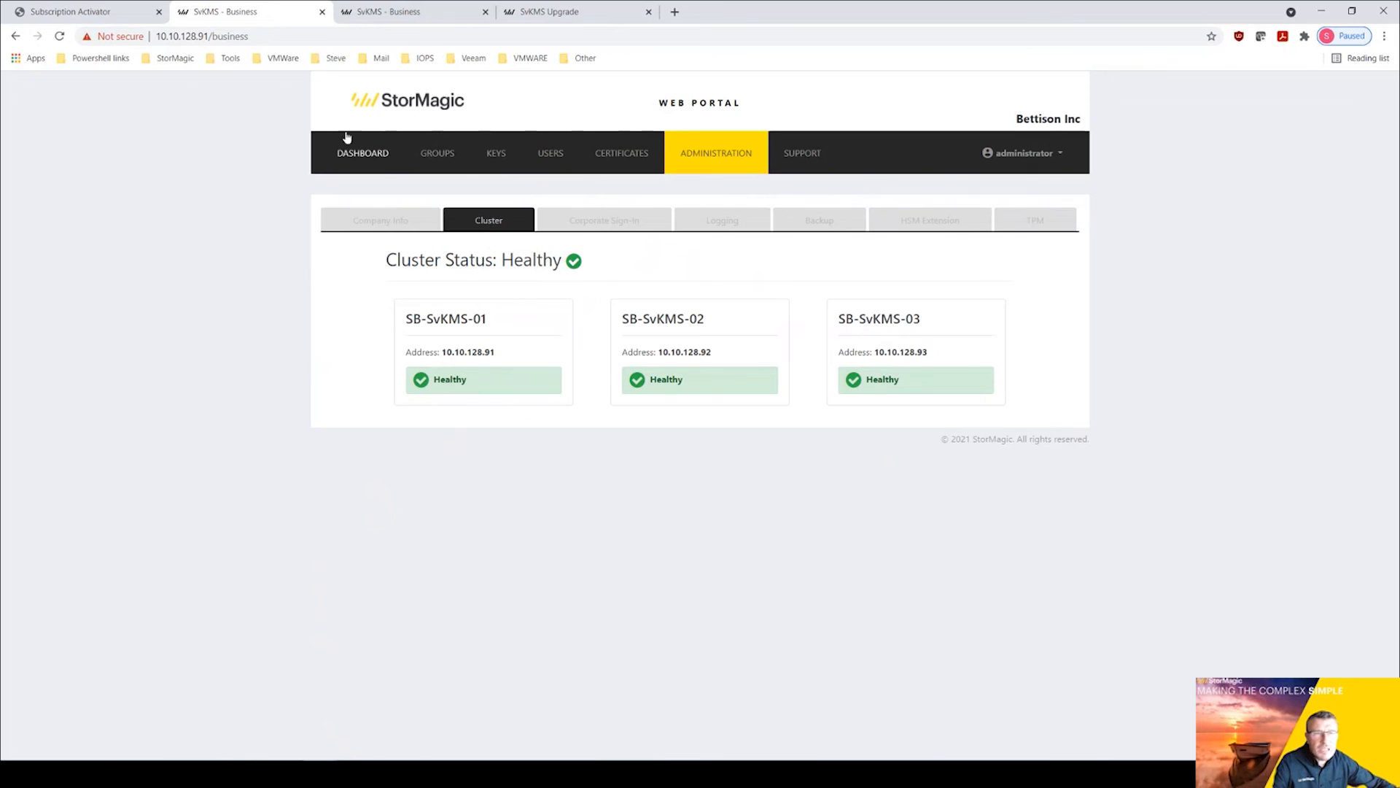
{"action": "left_click", "coordinate": [100, 20]}
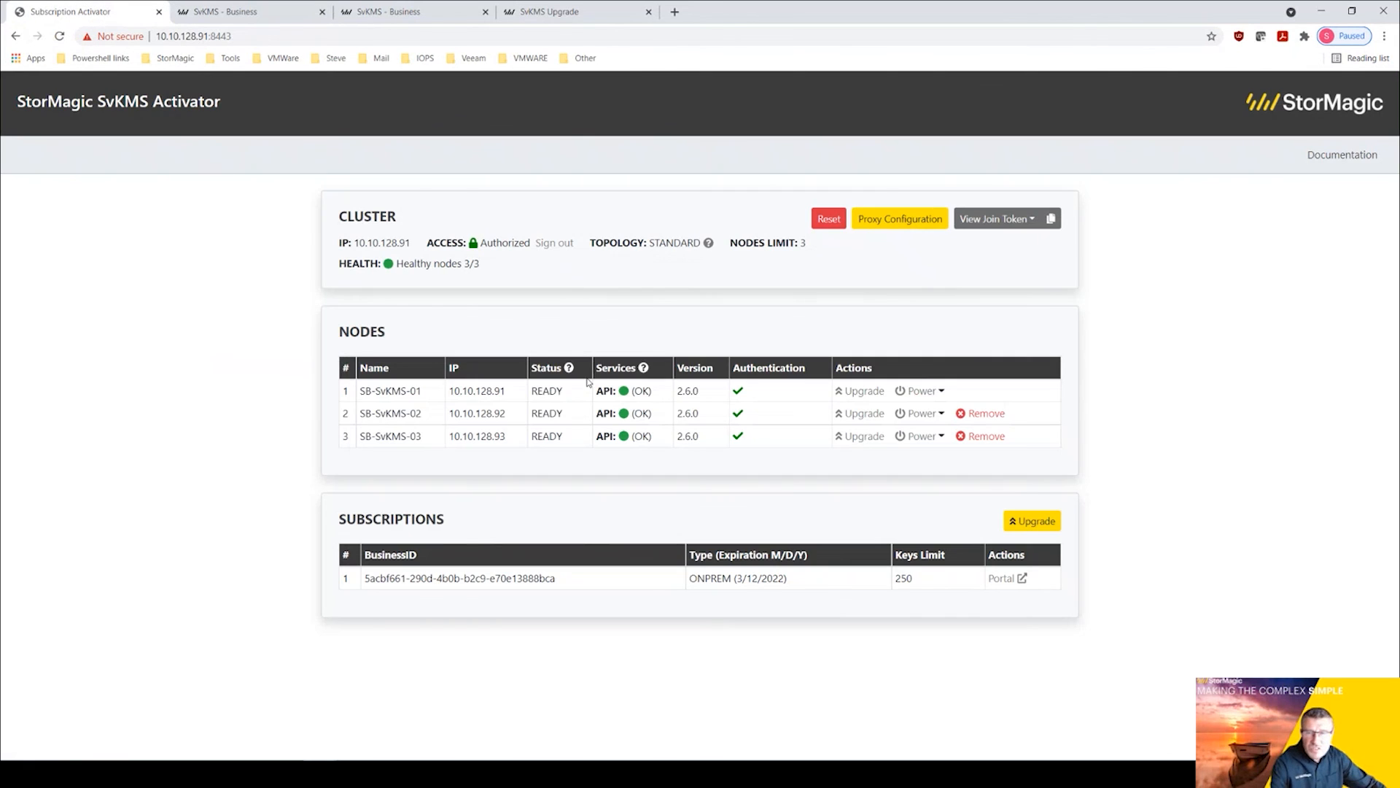